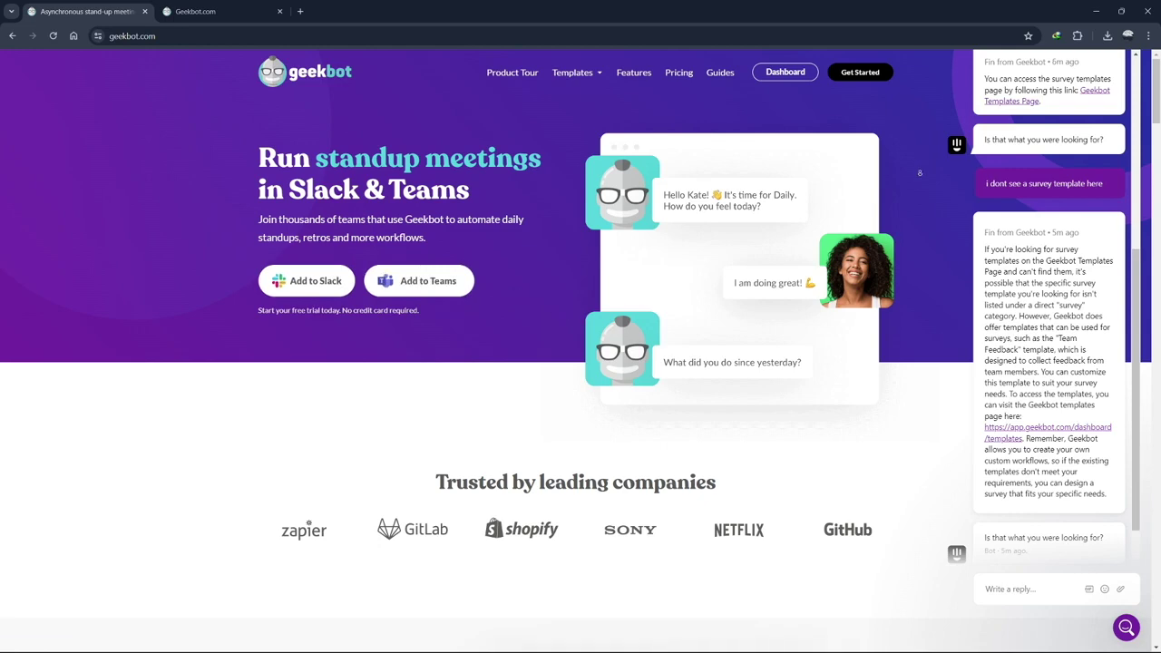
Click Get Started on the landing page, dismiss the Add Geekbot popup, and switch to the dashboard tab
scroll(920, 207, down, 3)
scroll(920, 207, down, 5)
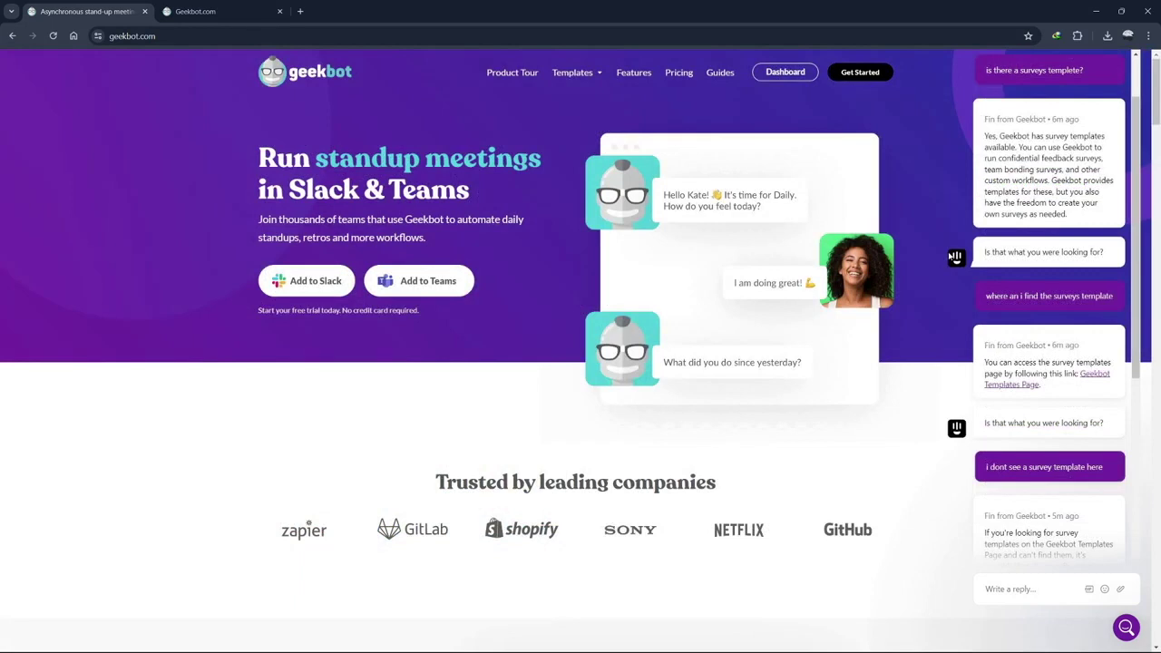
scroll(953, 257, up, 1)
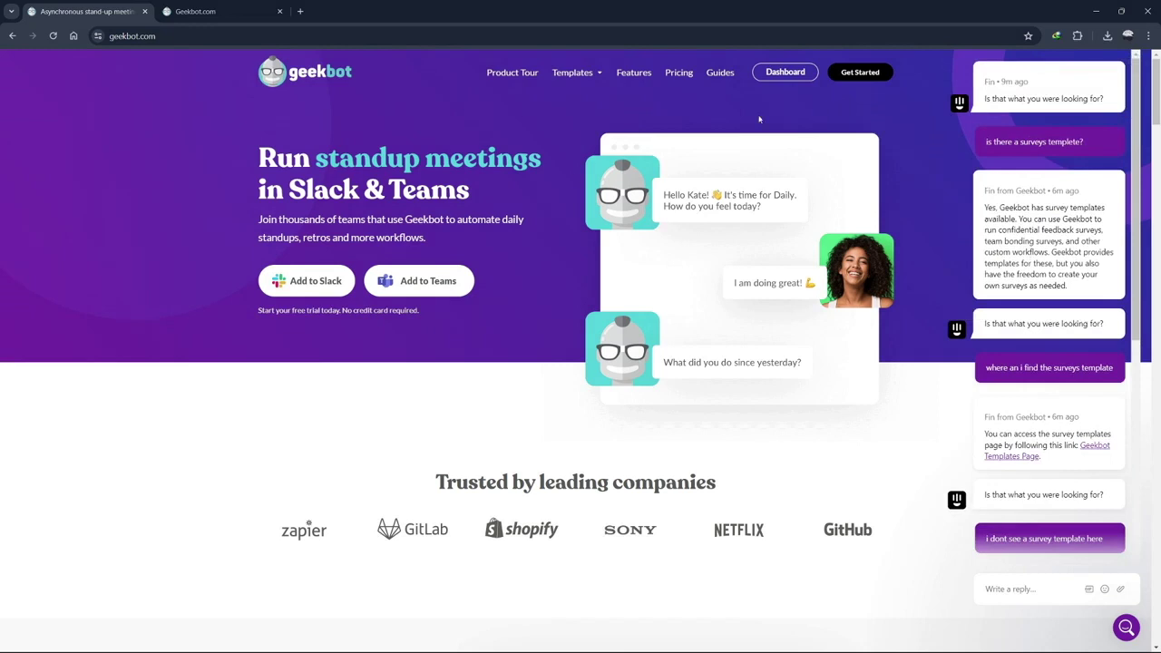
click(853, 74)
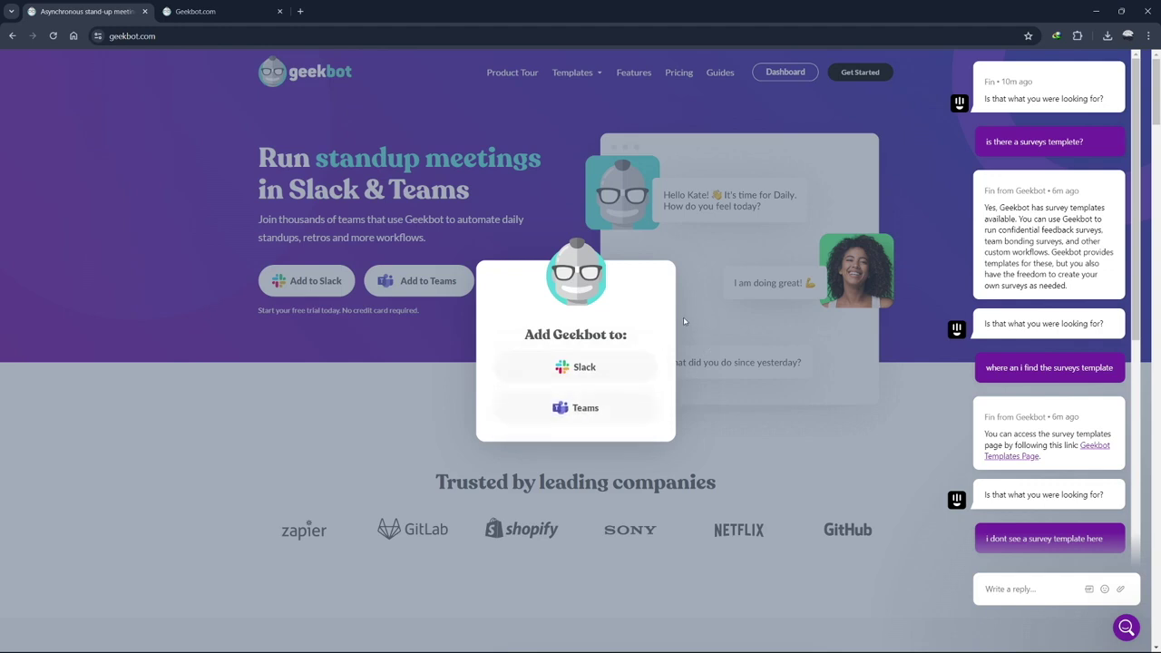
click(709, 306)
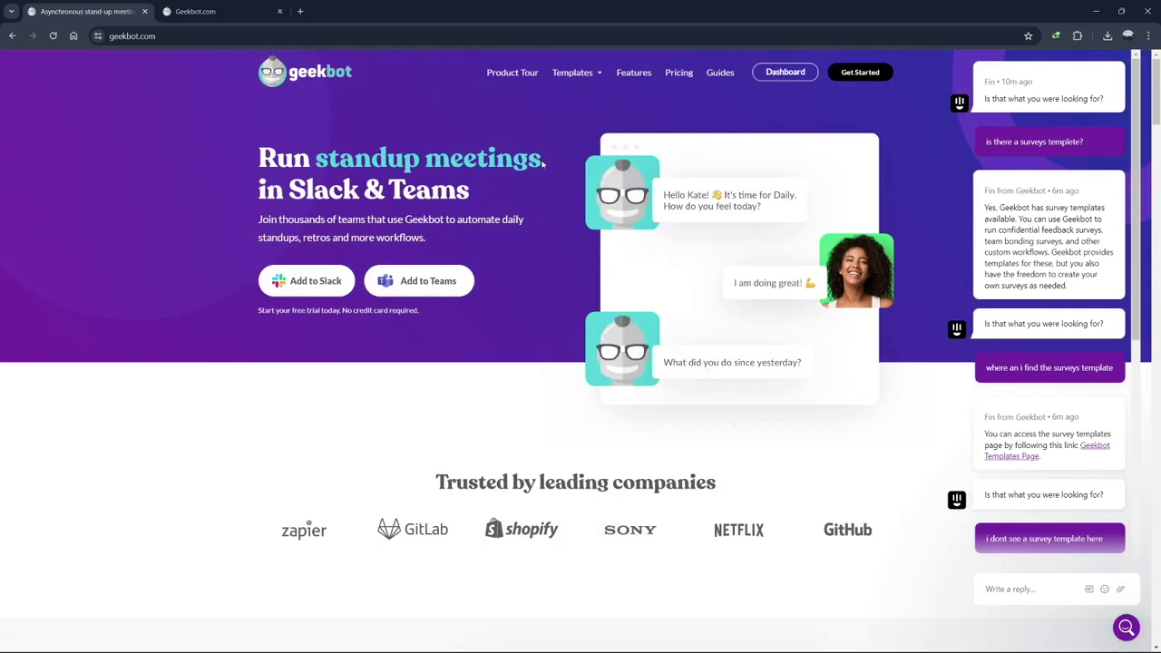
click(223, 12)
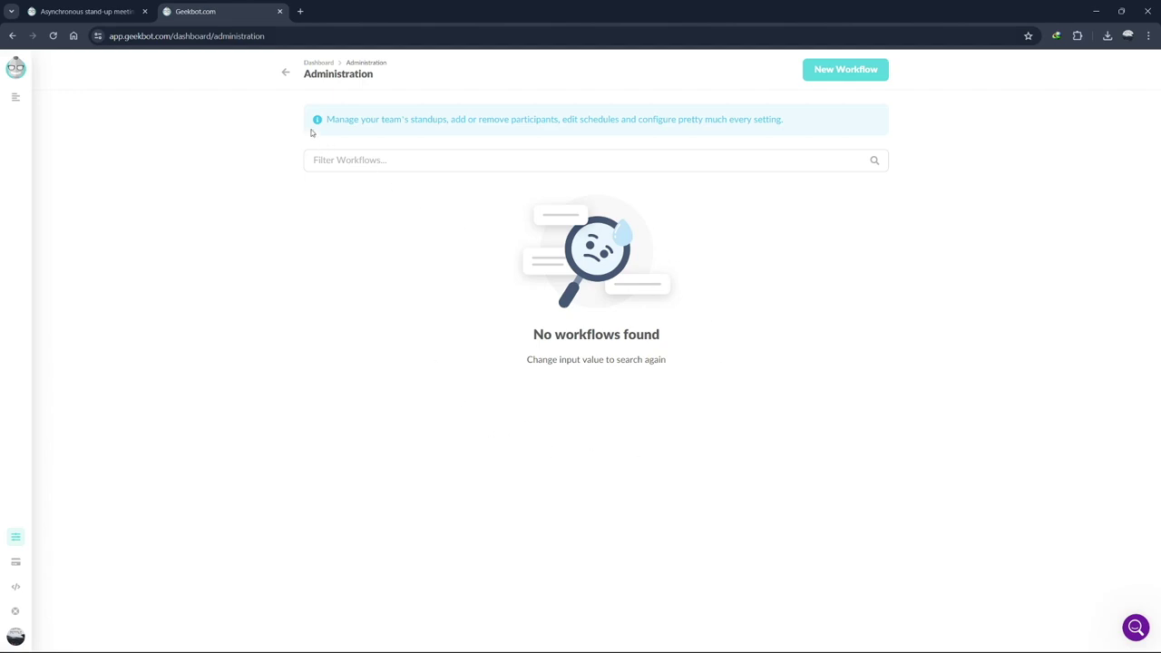
Create a new workflow from the Daily Standup template
drag(325, 119, 635, 119)
click(551, 228)
click(876, 69)
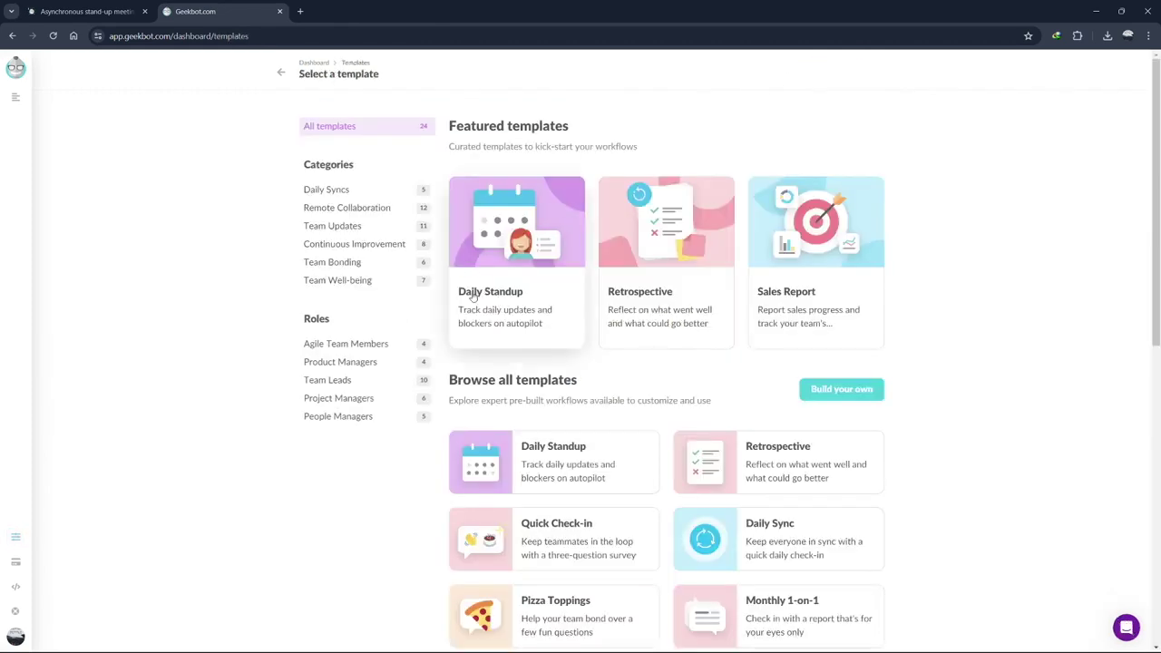
click(519, 292)
click(353, 244)
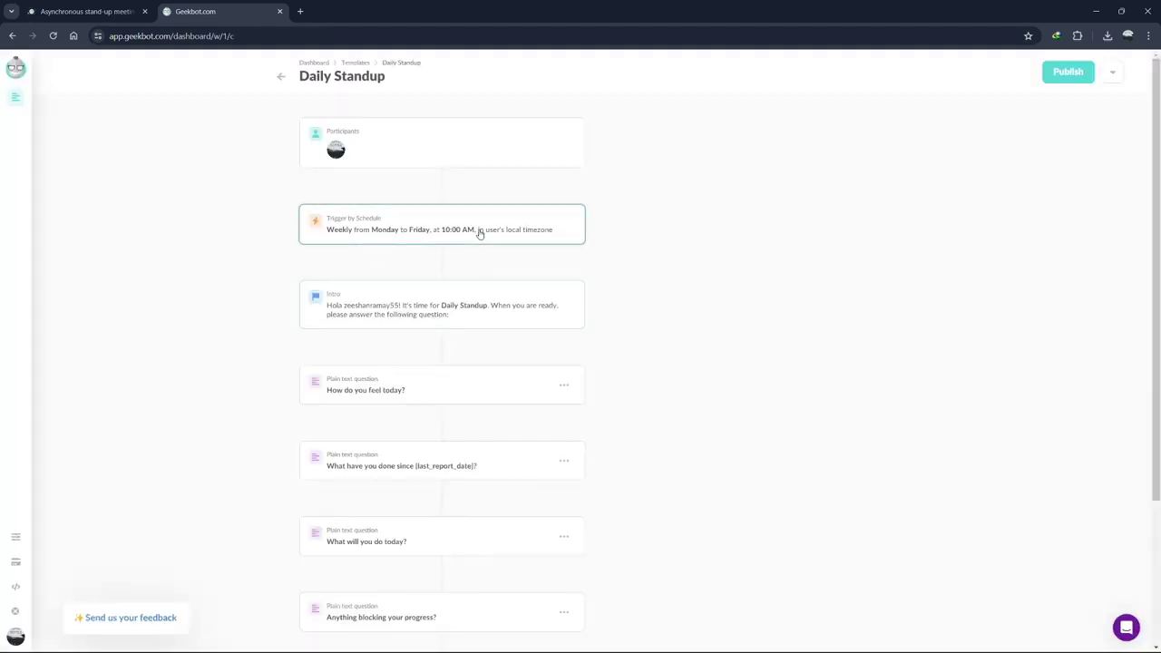
Check the Daily Standup participants list, finding no more participants to add
click(432, 169)
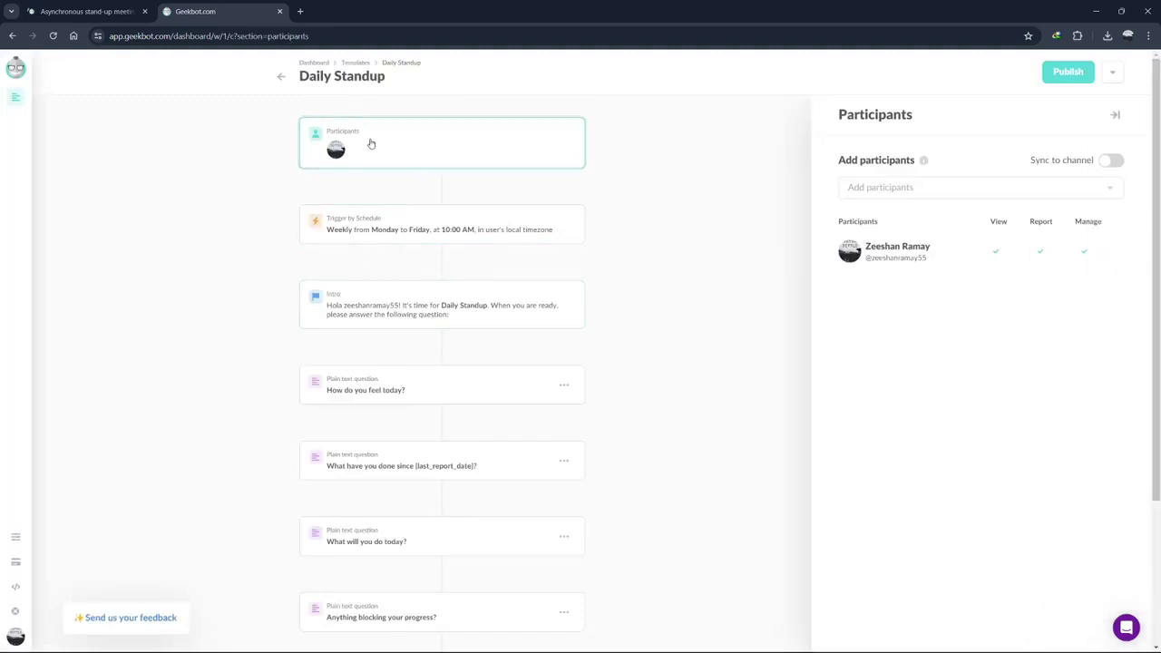
click(910, 192)
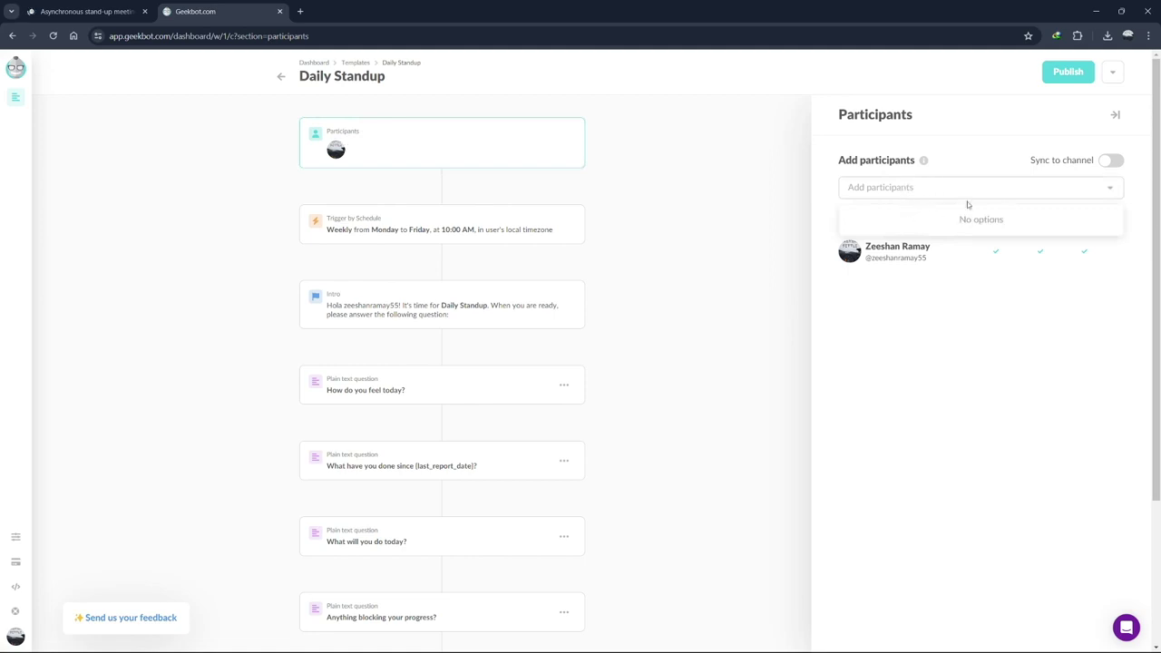
click(939, 191)
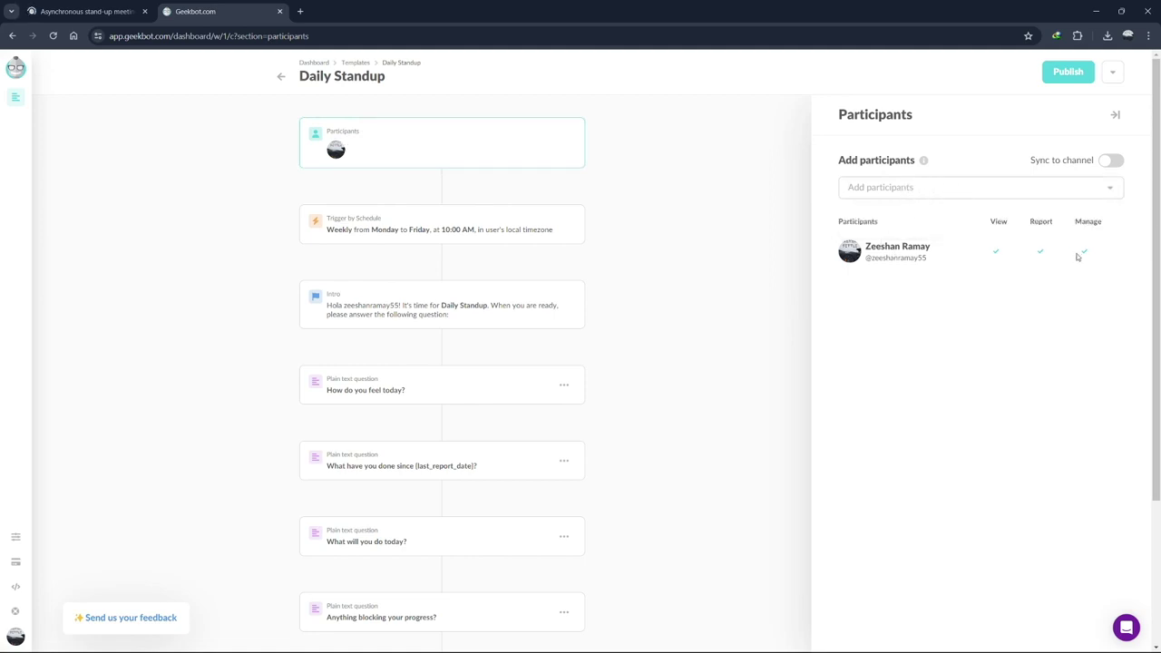
click(735, 313)
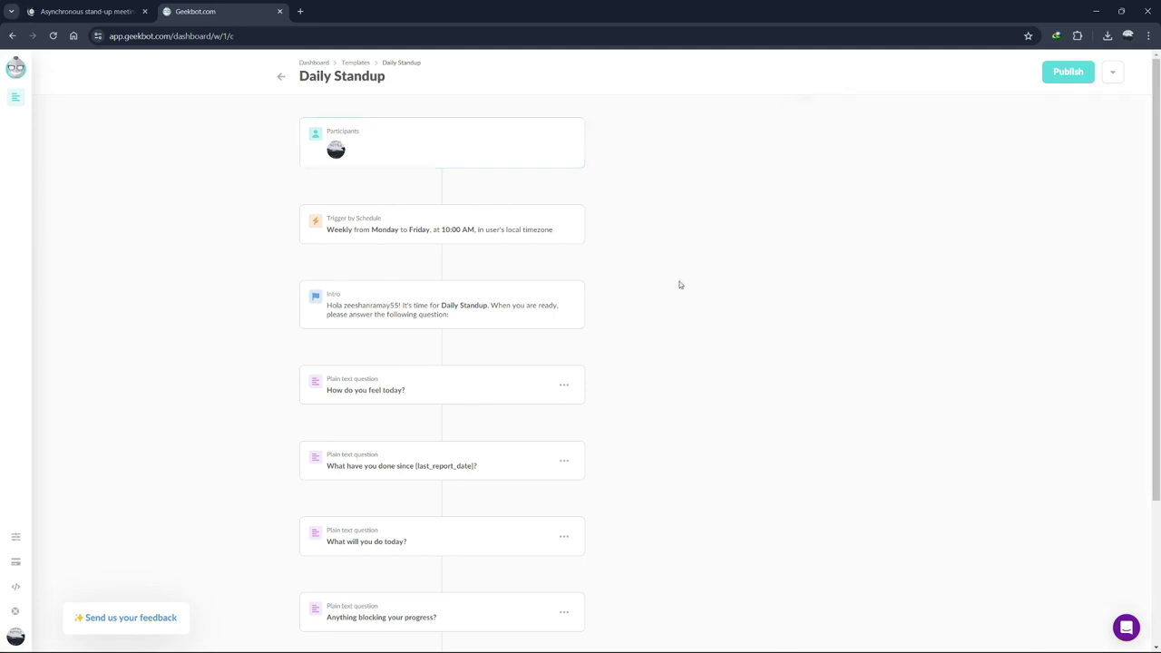
Insert a plain-text question 'Question?' and move it above 'How do you feel today?'
scroll(679, 285, down, 1)
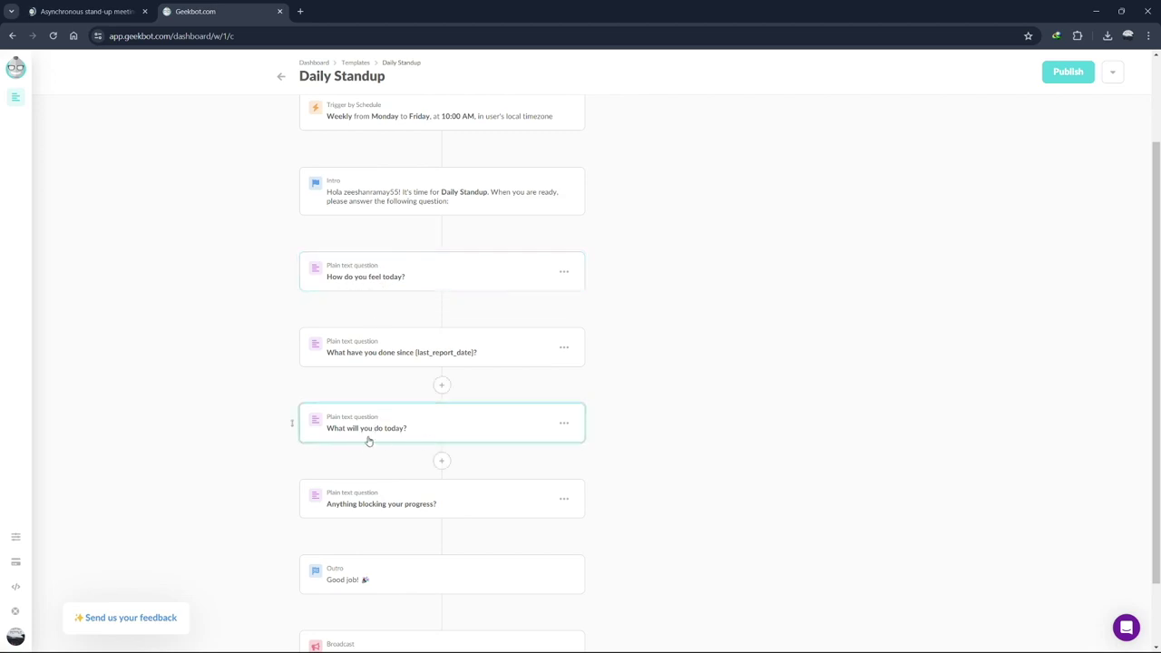
click(440, 313)
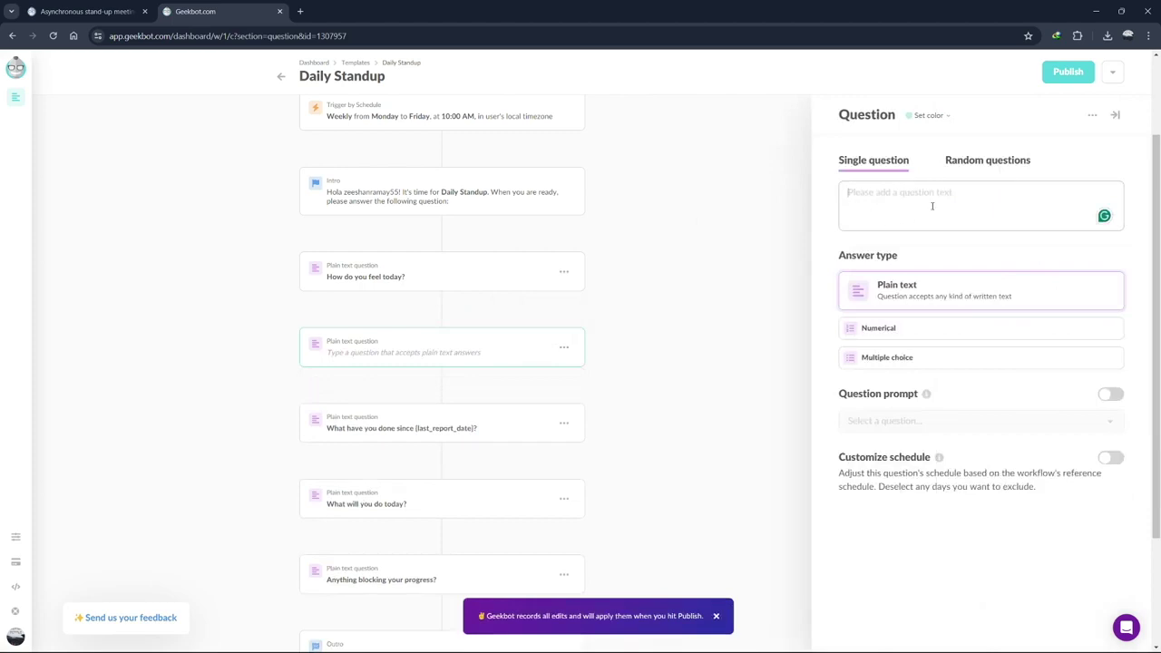
text(Question)
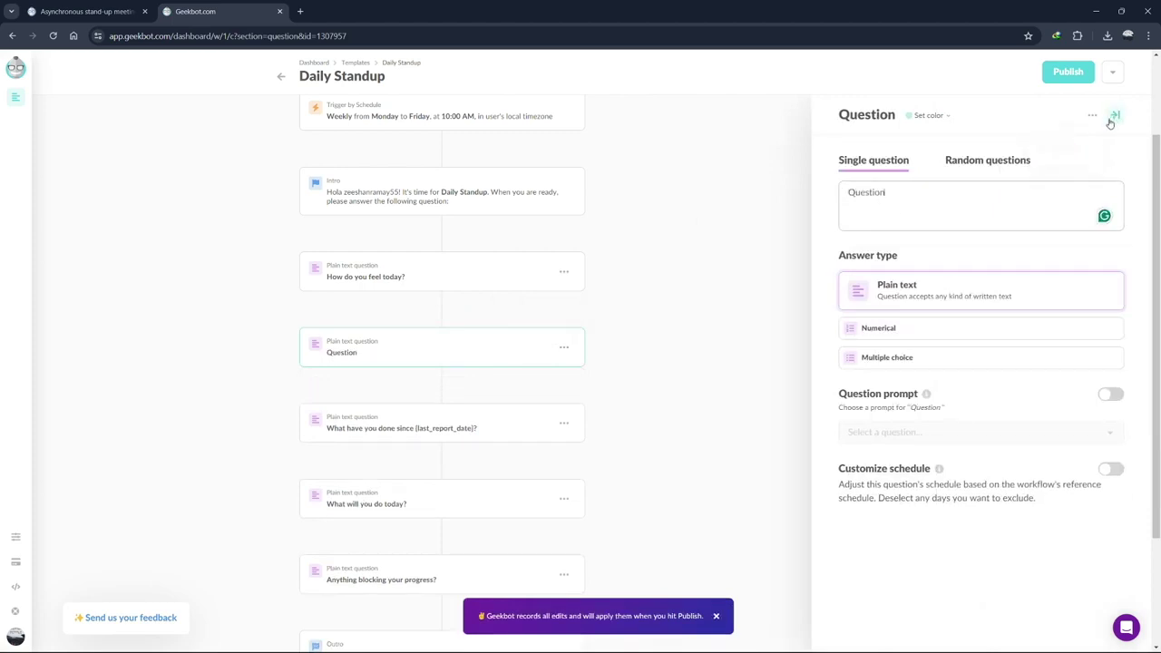
text(?)
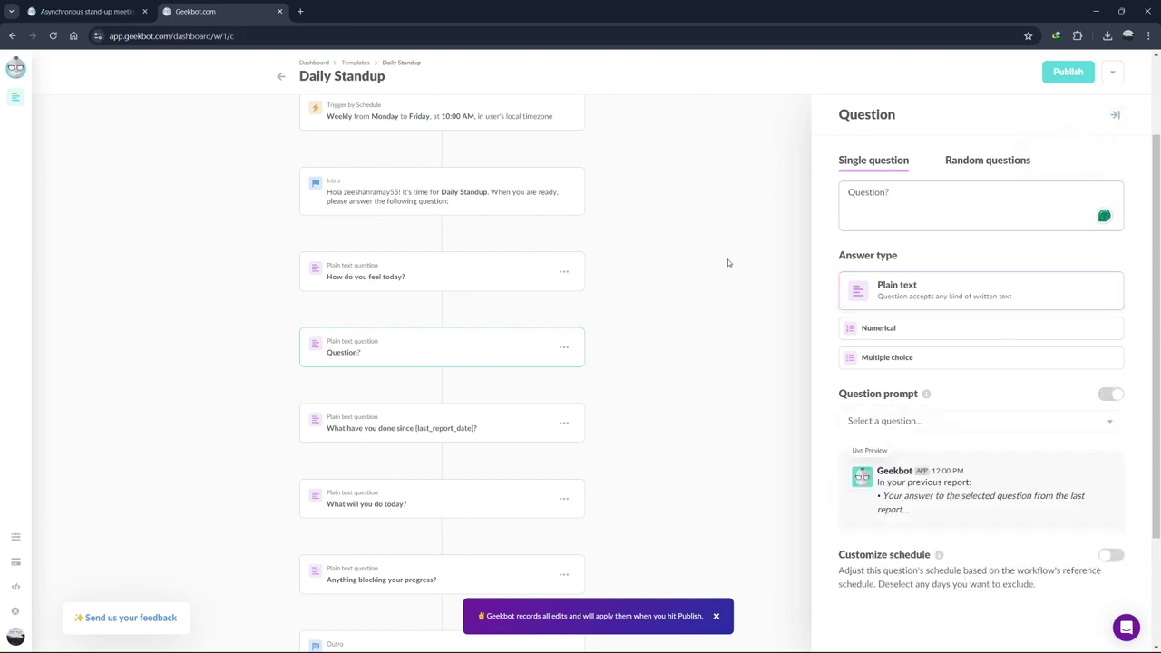
drag(361, 356, 349, 277)
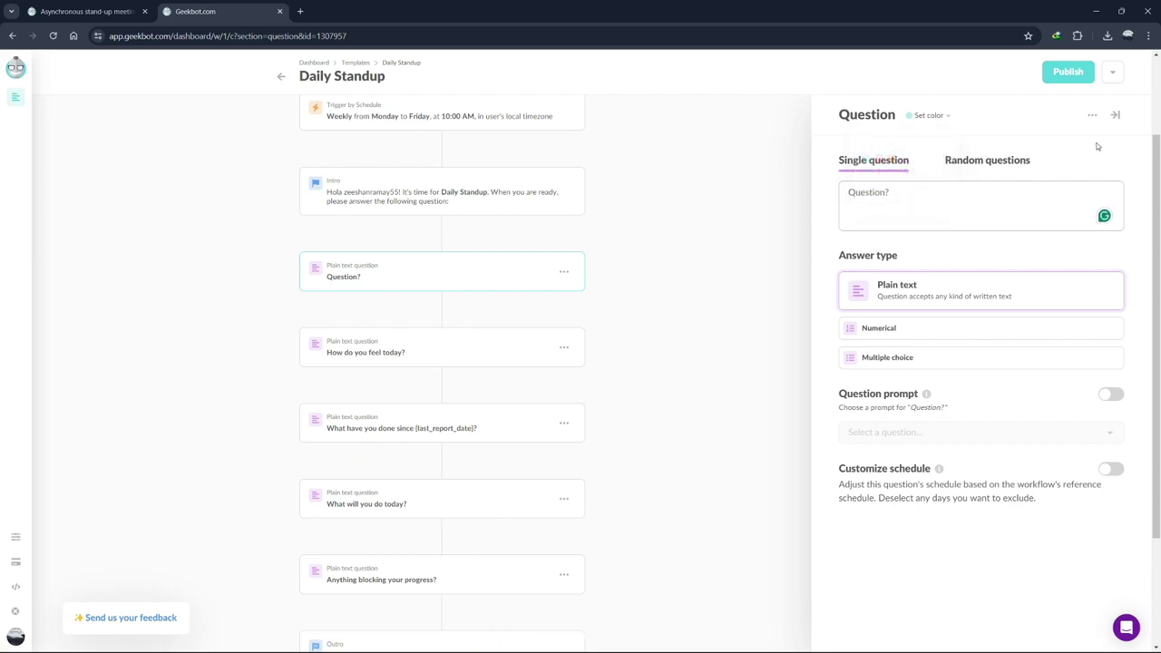
scroll(436, 199, up, 2)
click(356, 228)
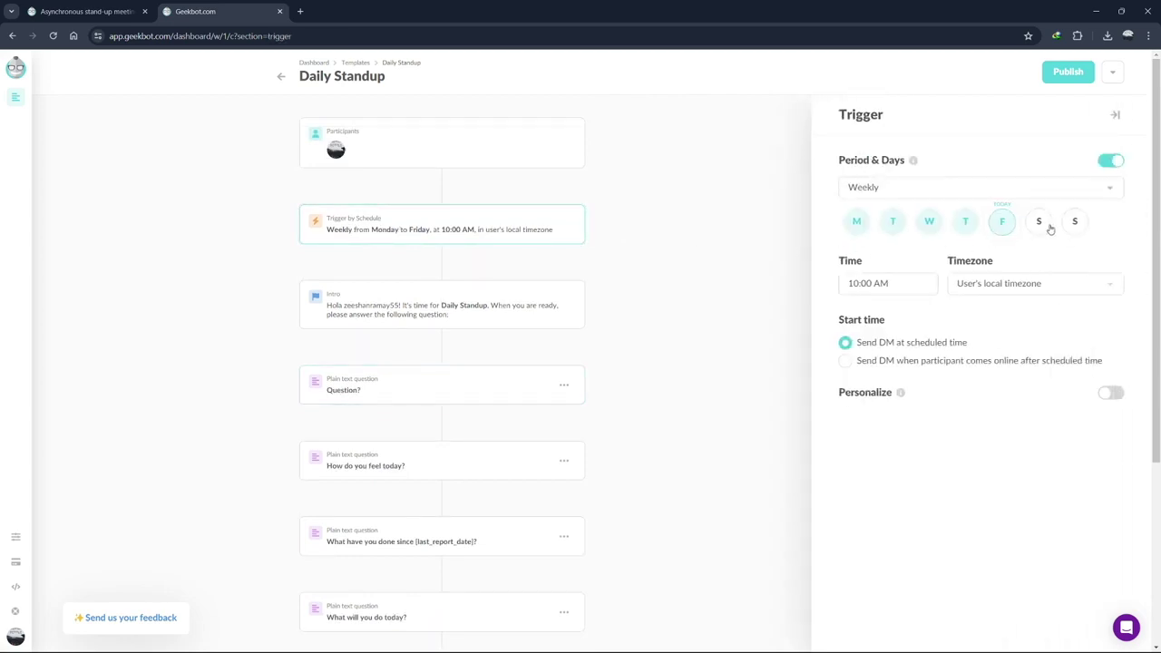
Try the timezone, Saturday/Sunday and Personalize options, leaving the schedule weekly Monday–Friday at 10:00 AM
click(1028, 285)
click(1028, 285)
click(1039, 227)
click(1075, 228)
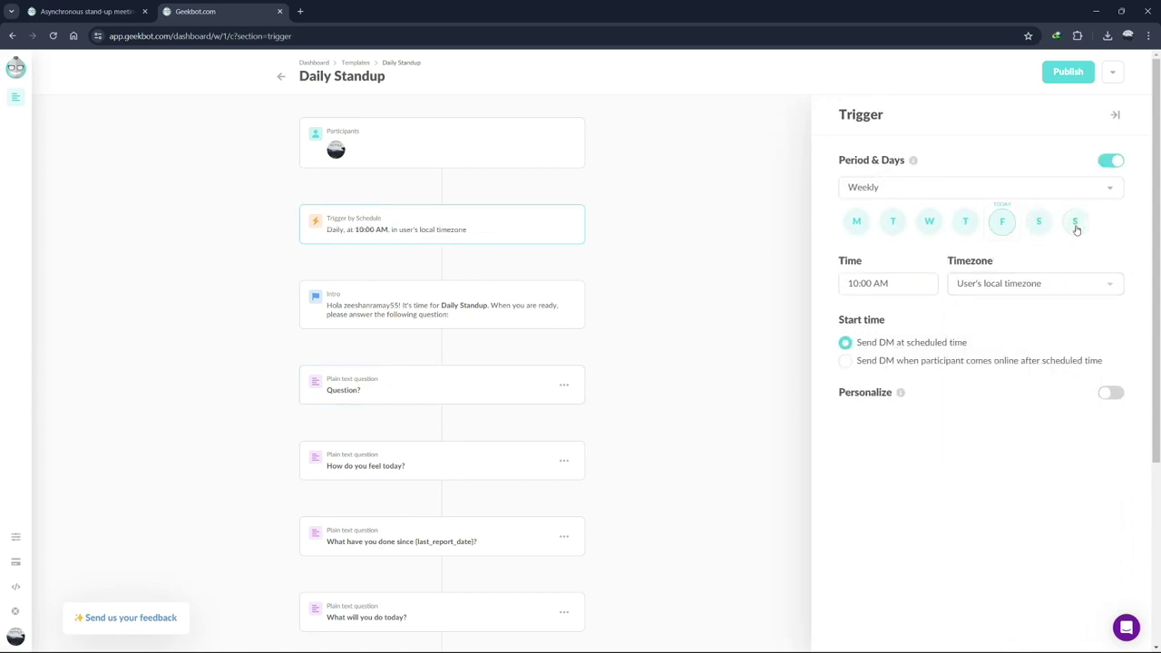
click(1076, 227)
click(1041, 229)
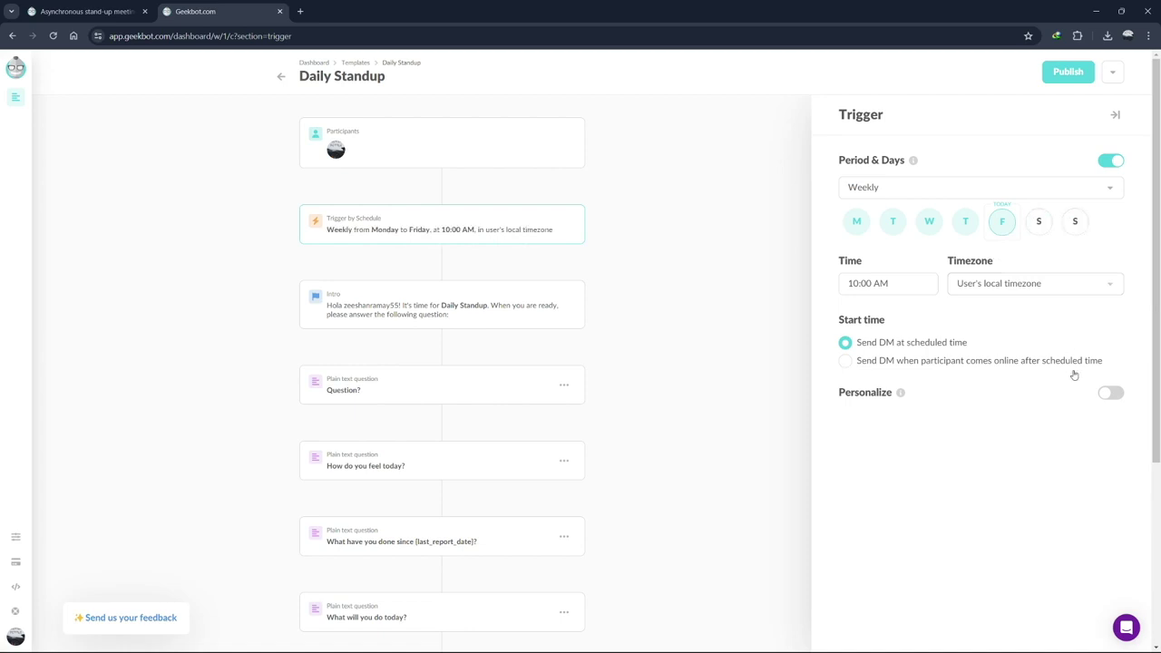
click(1112, 393)
click(1112, 393)
click(1117, 117)
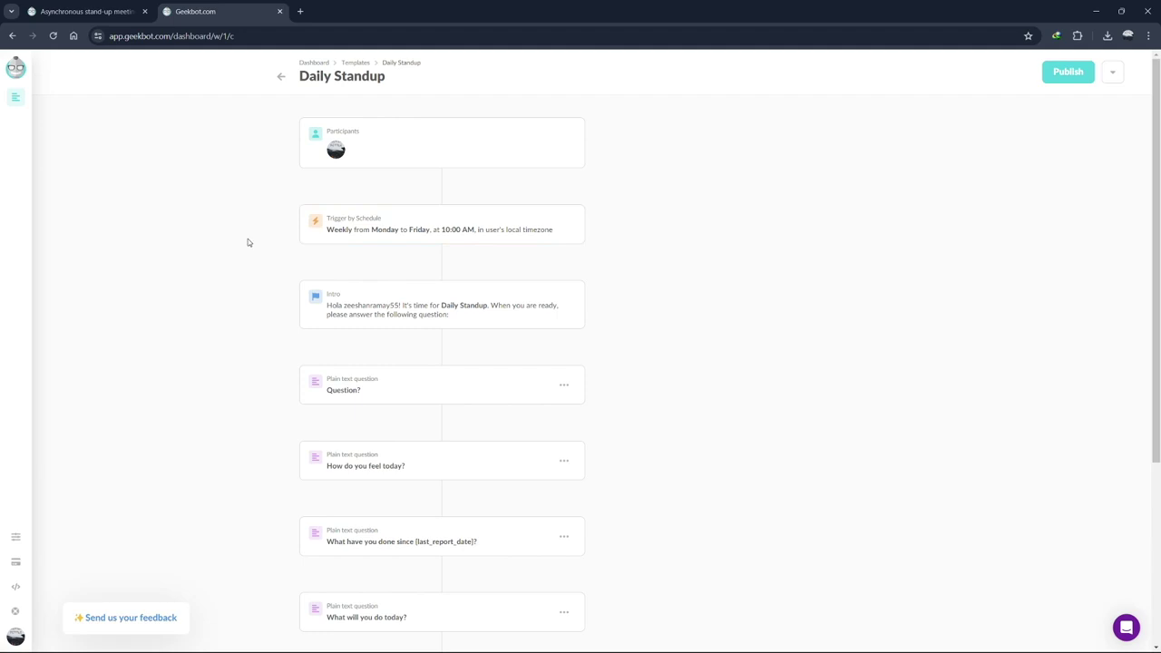
Discard the Daily Standup workflow and start a new one from the Team Feedback template
click(16, 97)
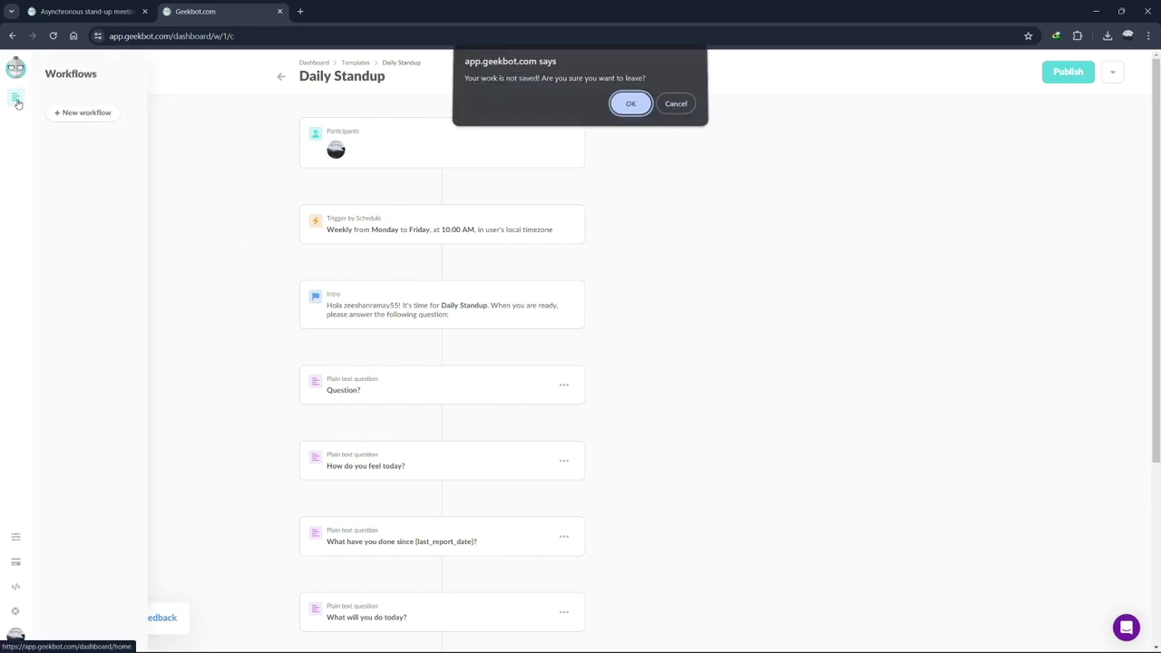
click(629, 108)
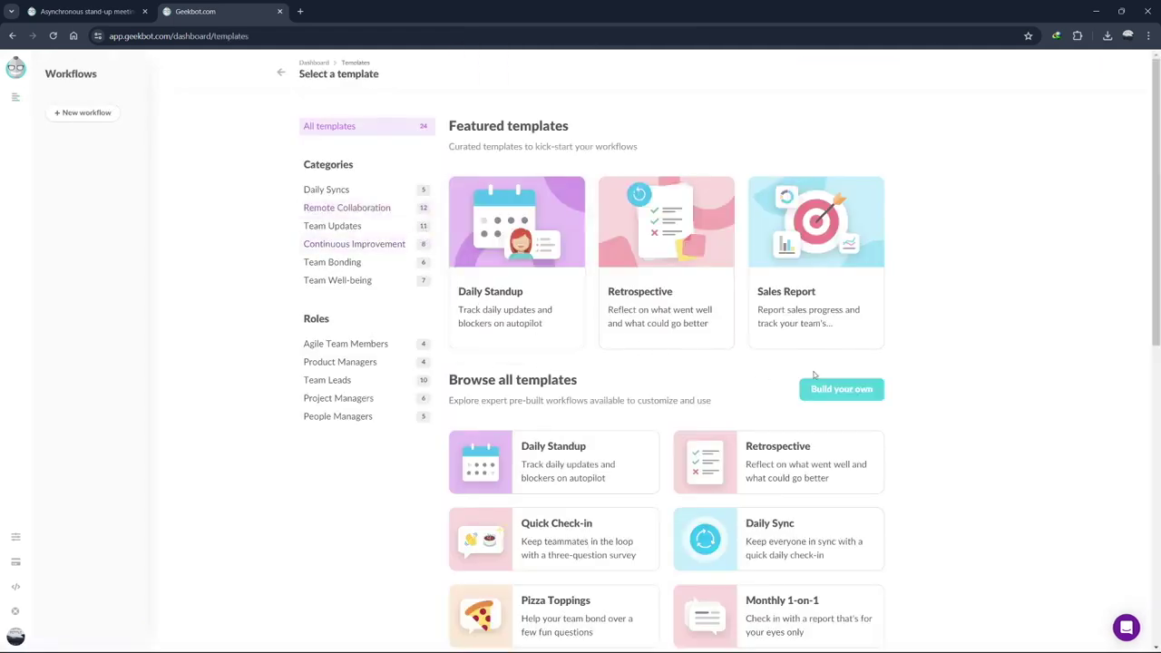
scroll(926, 327, down, 4)
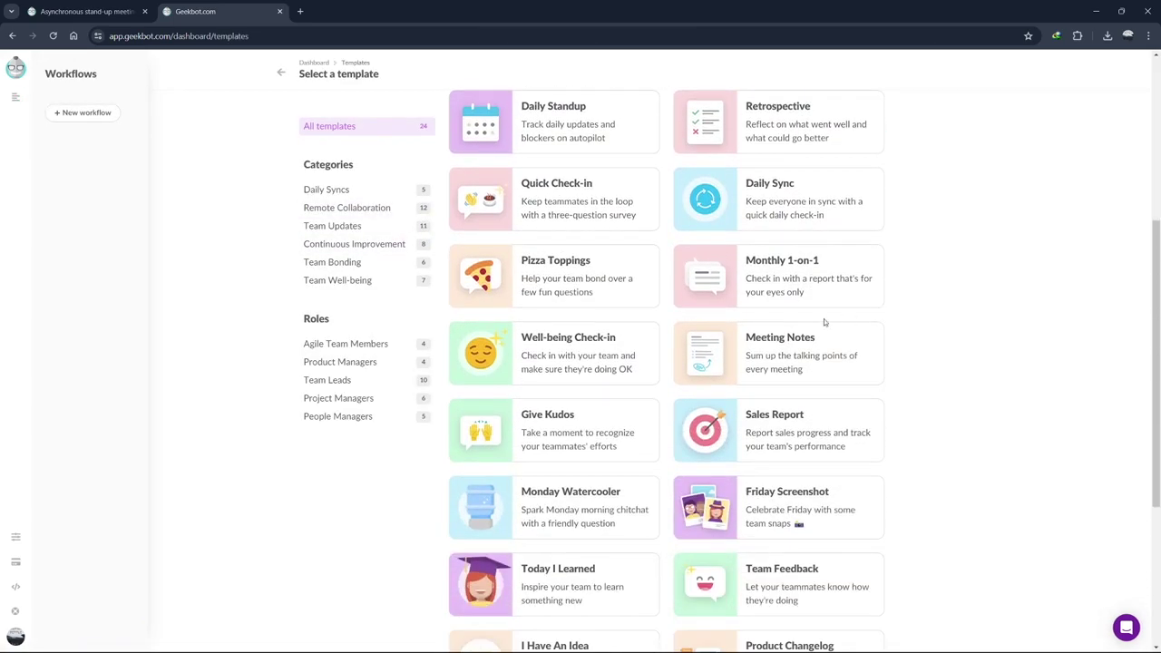
scroll(832, 394, down, 3)
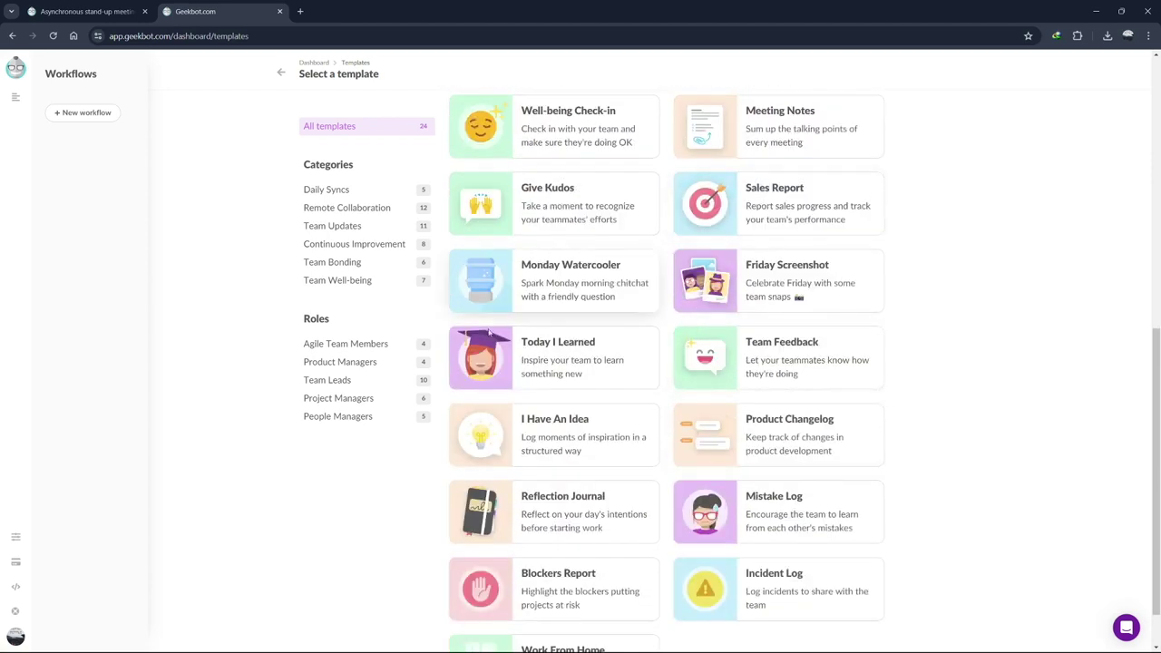
click(770, 374)
click(334, 239)
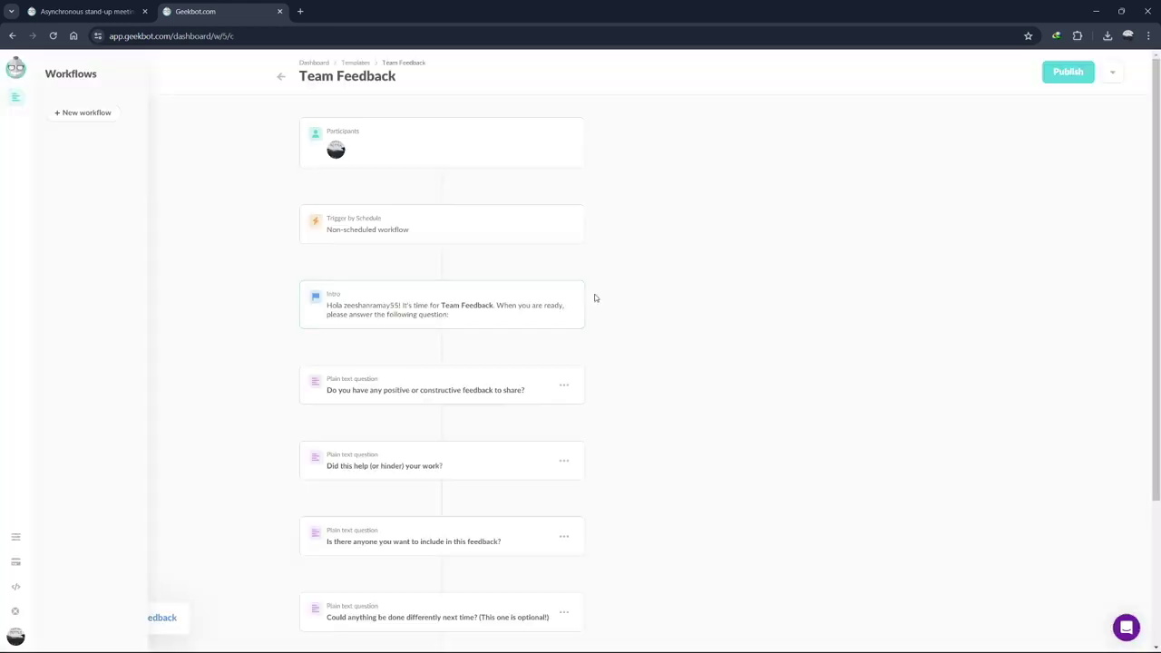
Try numerical, multiple-choice and random-question settings on the questions without adding choices
click(400, 385)
click(564, 385)
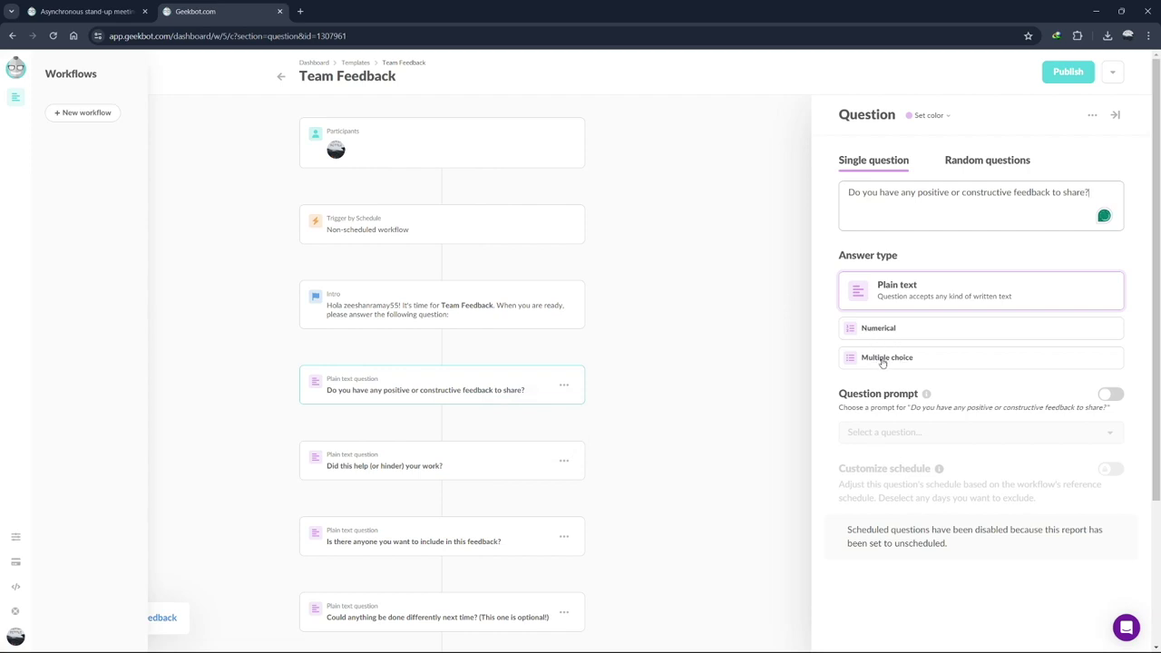
click(893, 329)
click(899, 356)
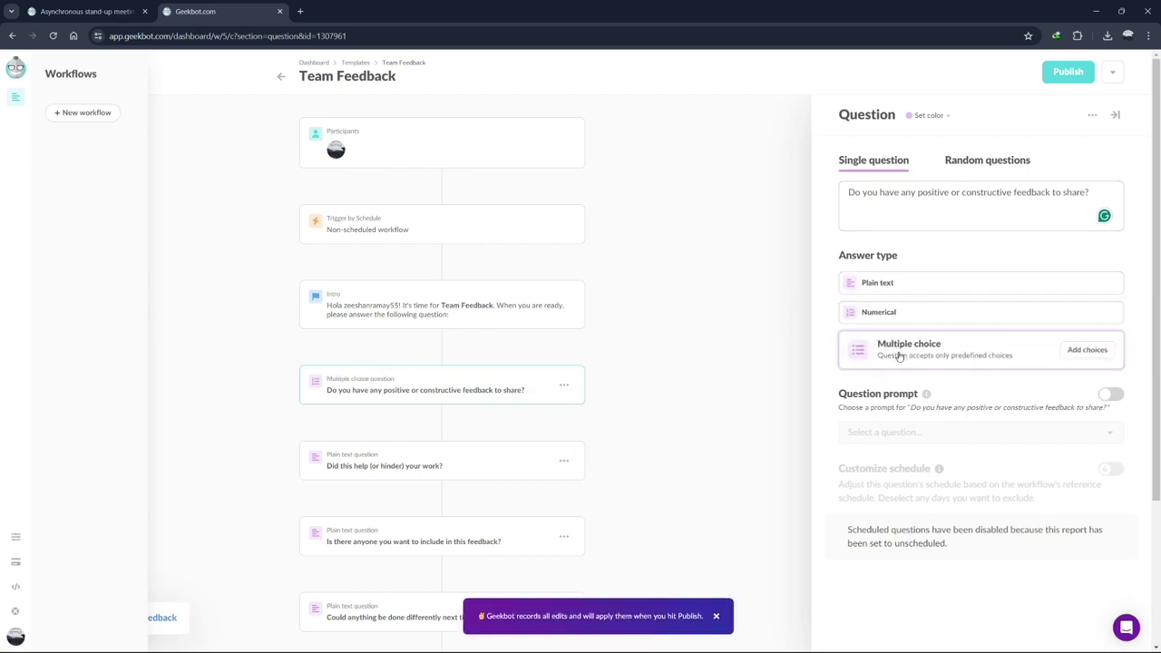
click(1086, 356)
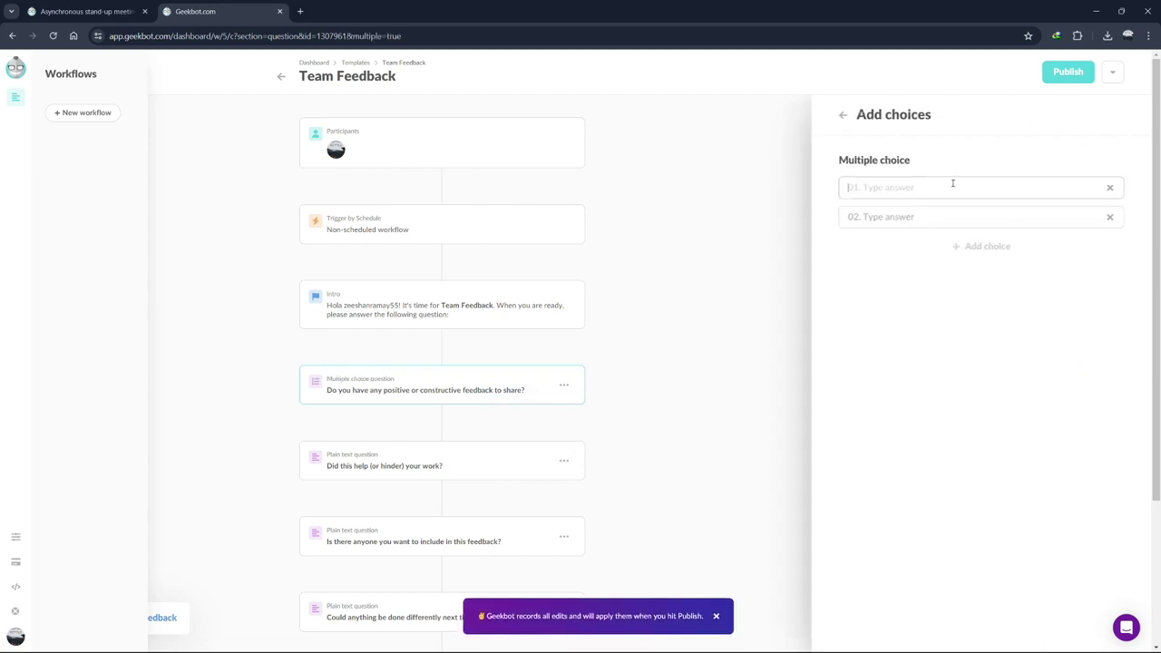
click(844, 115)
click(443, 348)
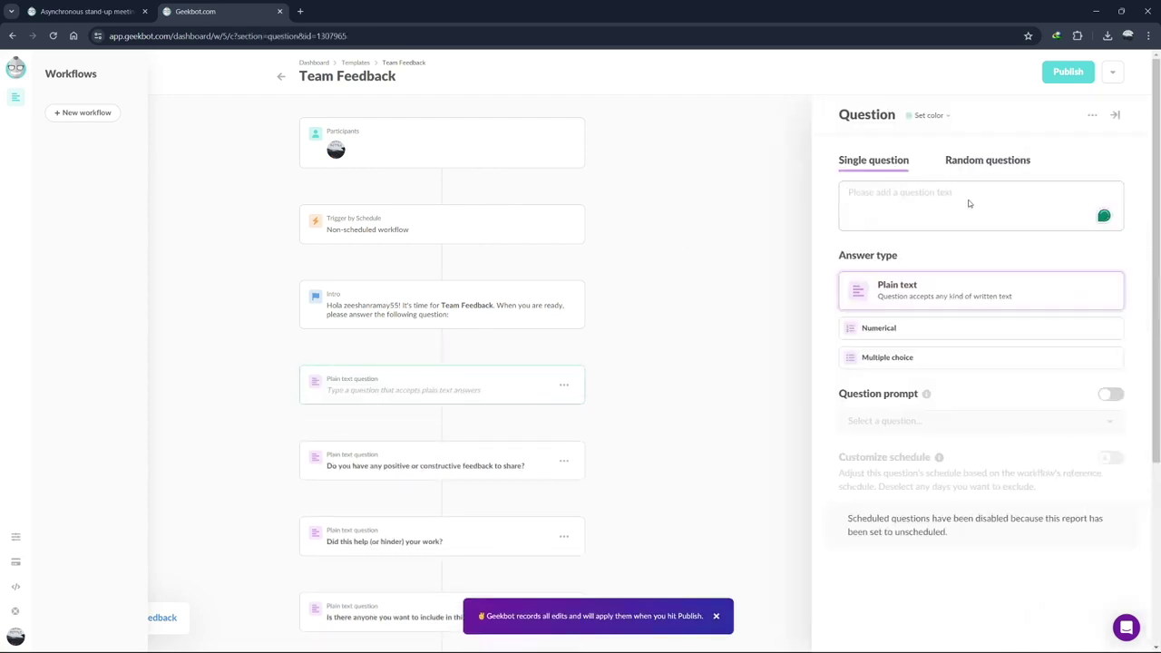
click(977, 165)
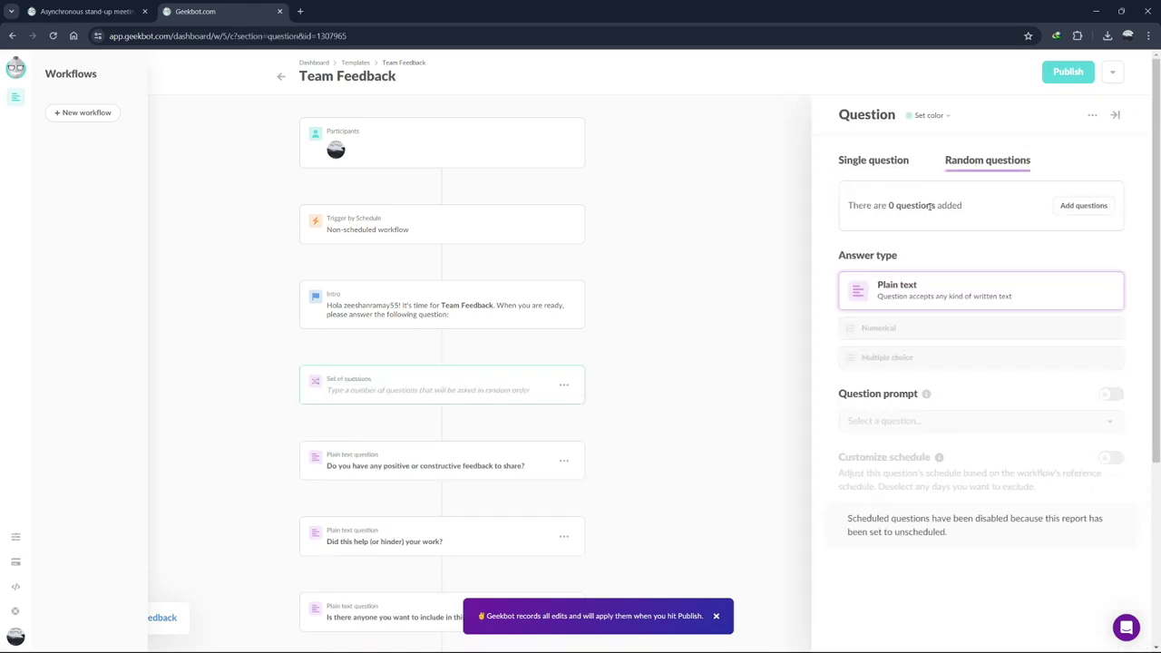
click(887, 163)
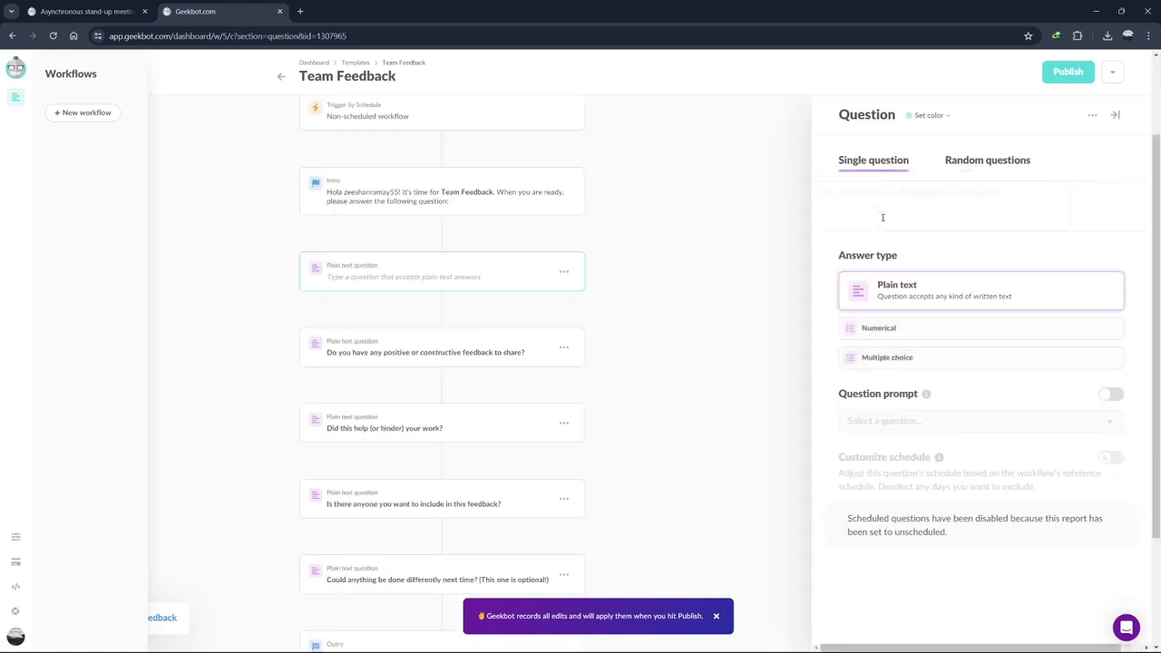
click(890, 352)
click(744, 361)
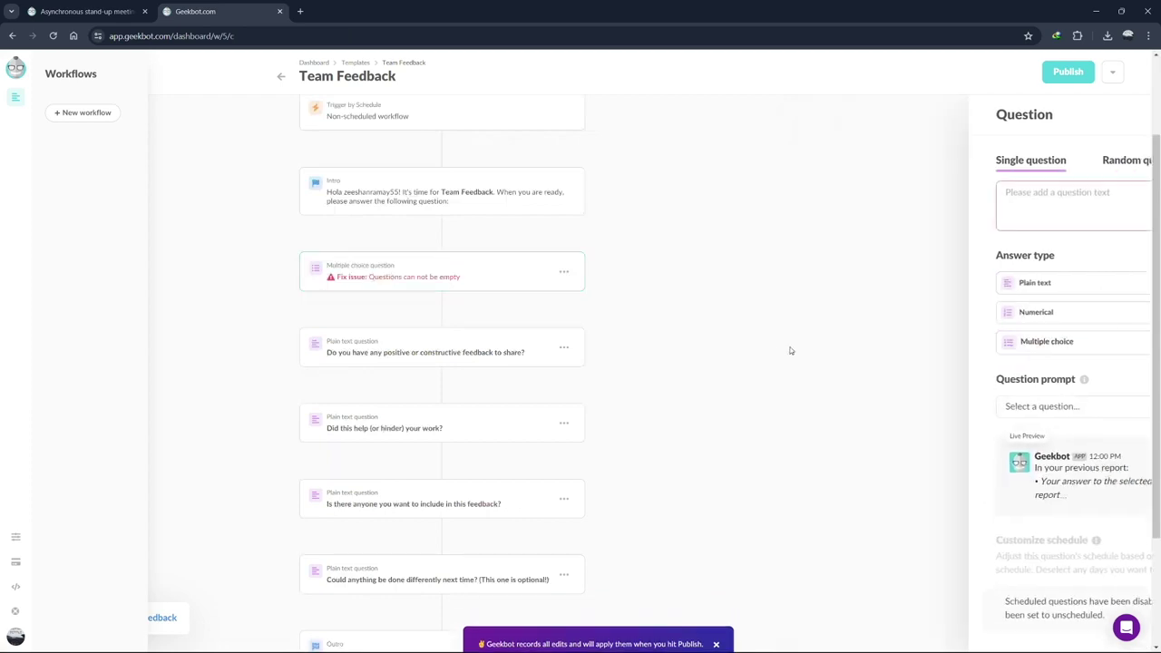
Delete the empty multiple-choice question and return to the template gallery
scroll(790, 351, up, 2)
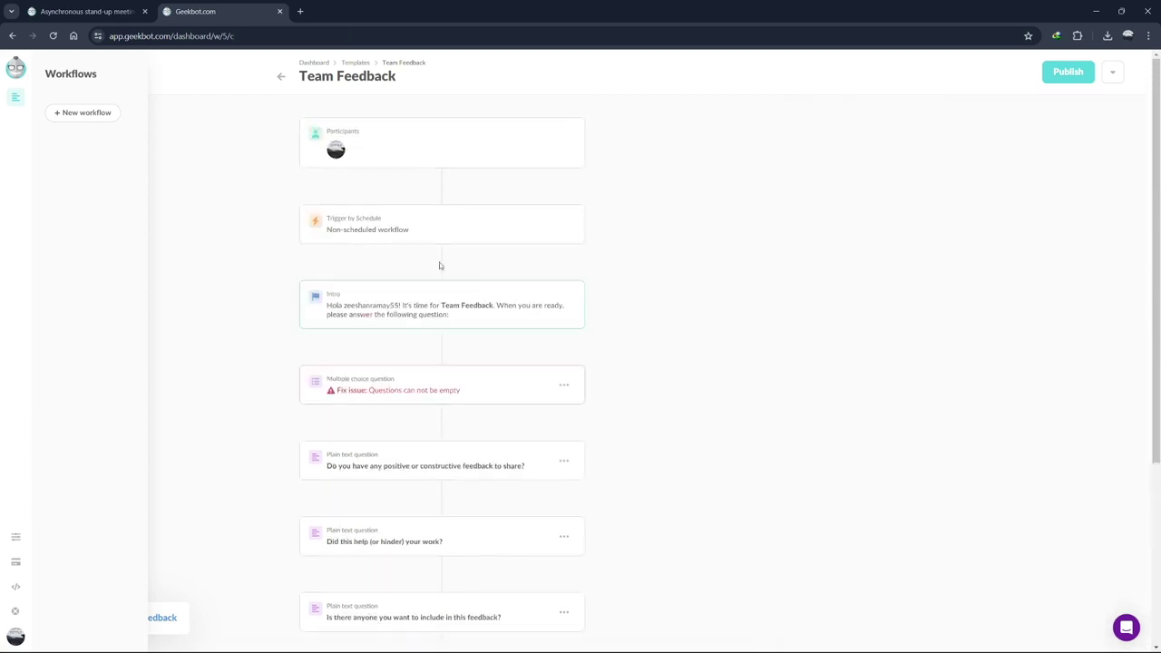
key(alt+Left)
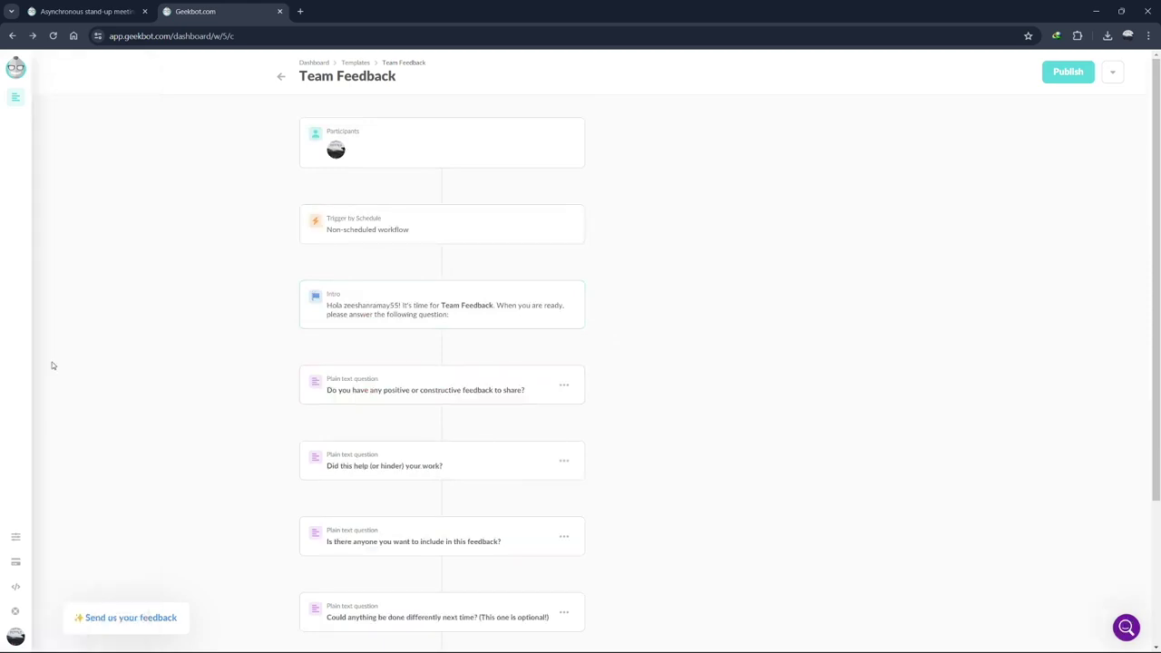
mouse_move(19, 123)
click(75, 113)
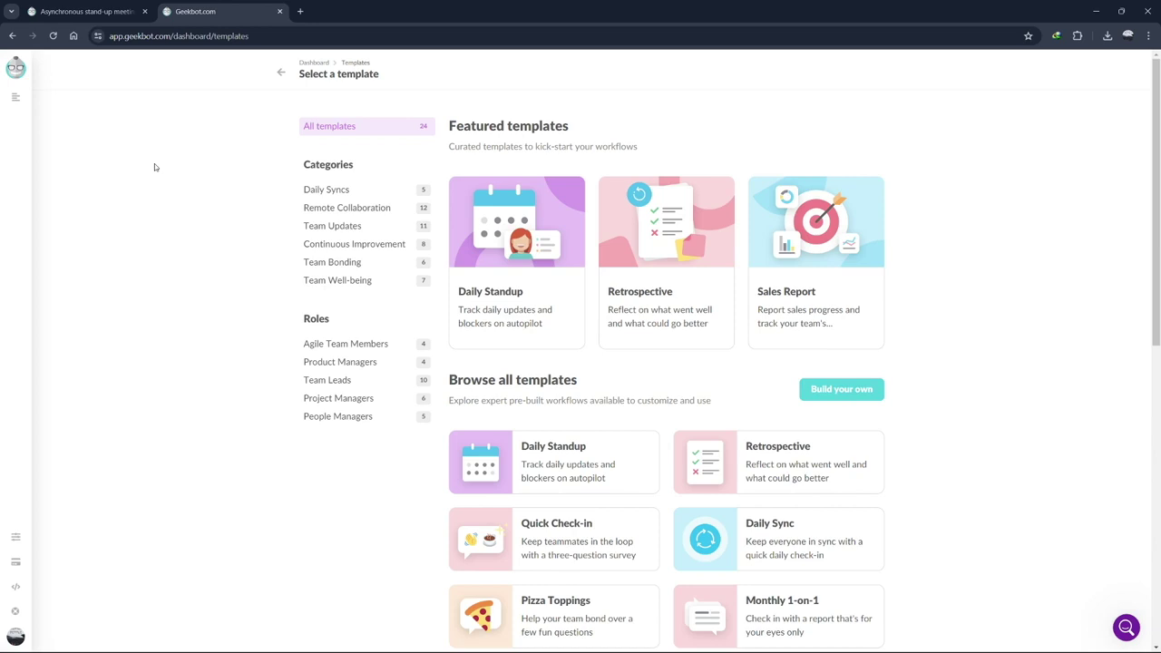
Create a new workflow from the Quick Check-in template
mouse_move(18, 127)
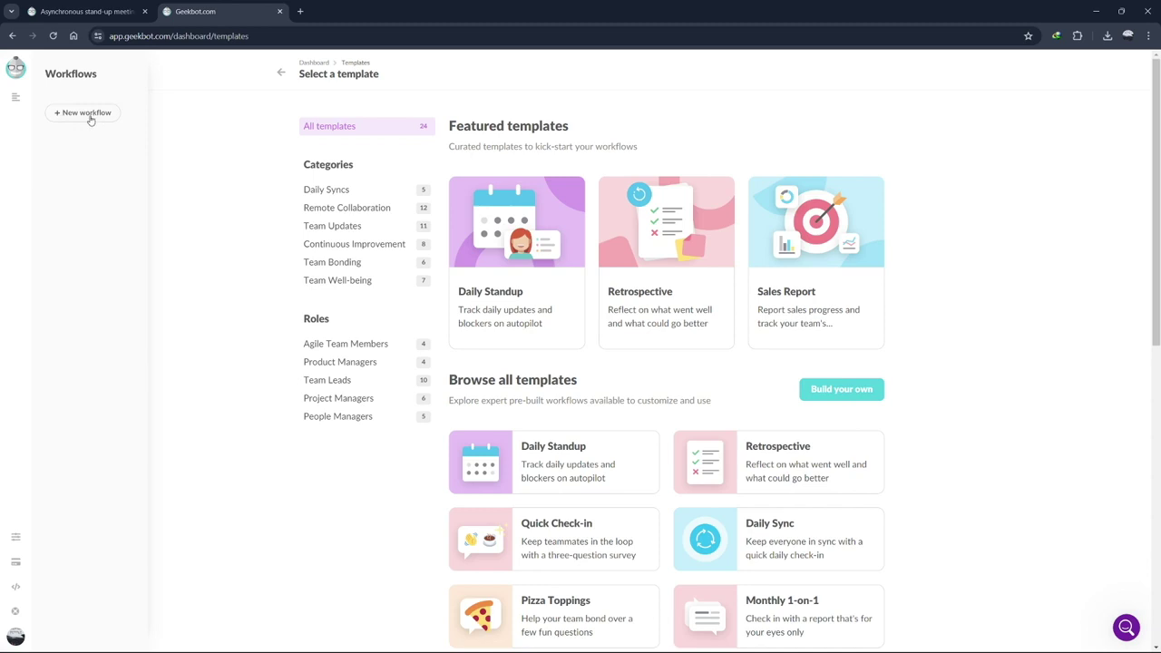
scroll(533, 371, down, 2)
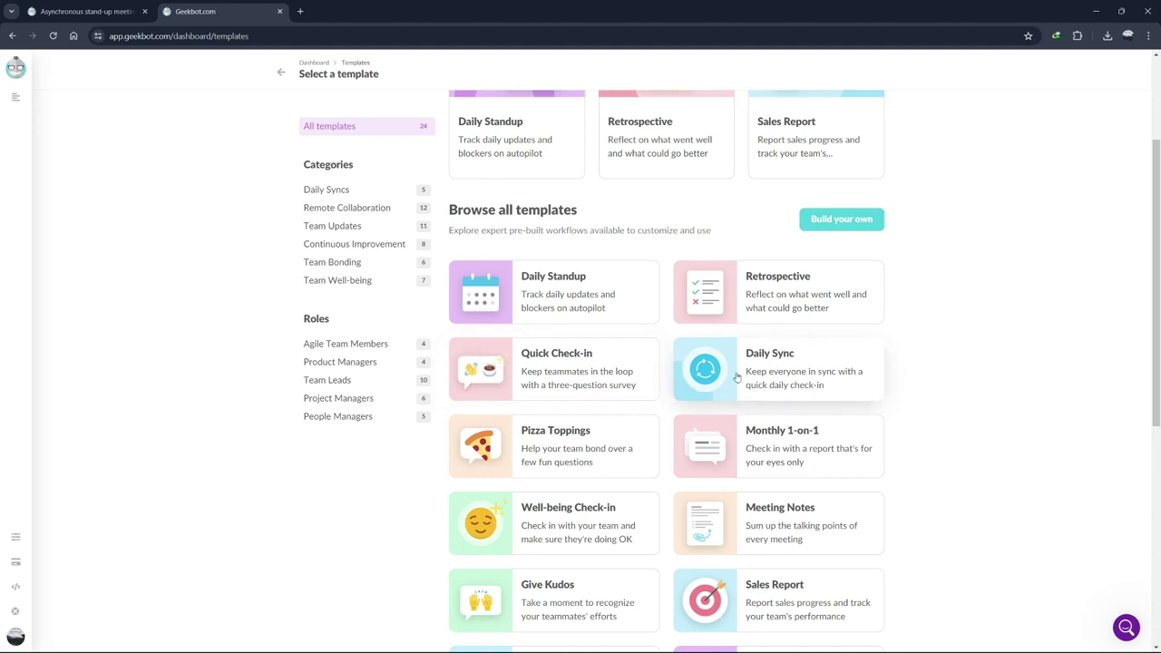
click(528, 381)
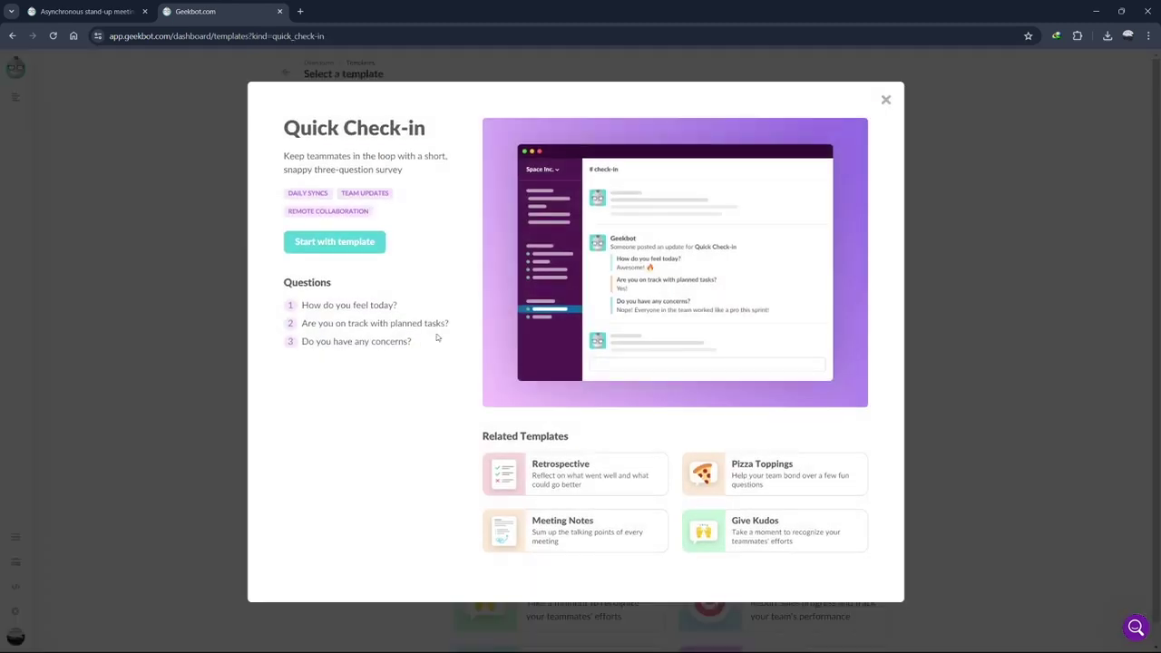
click(350, 249)
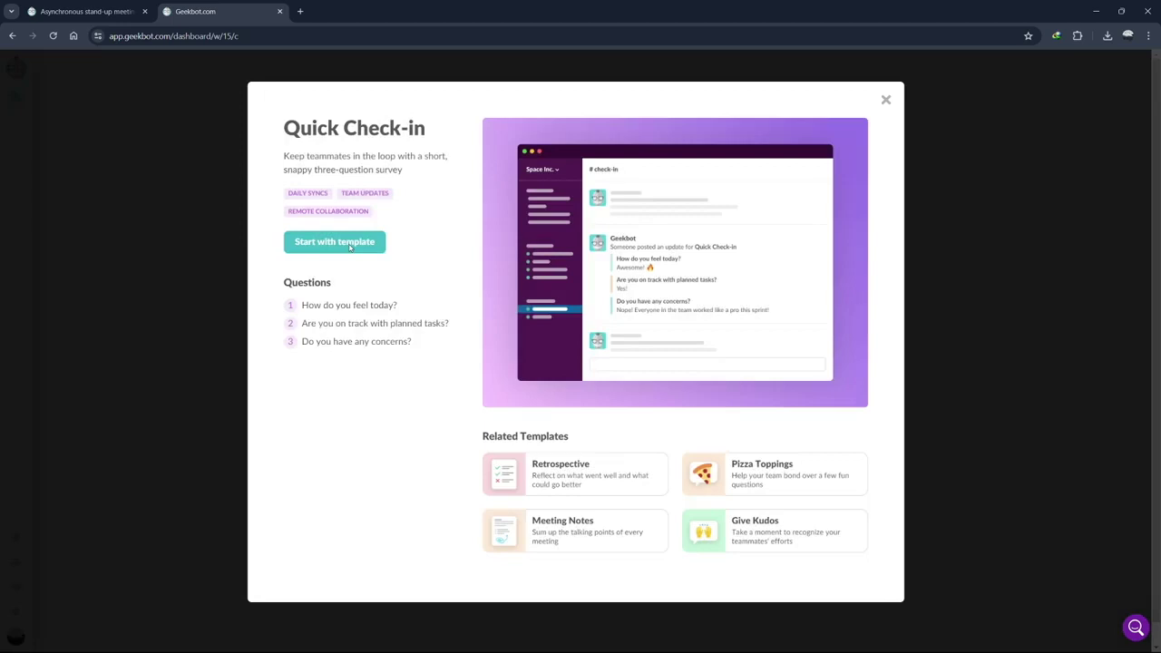
click(350, 243)
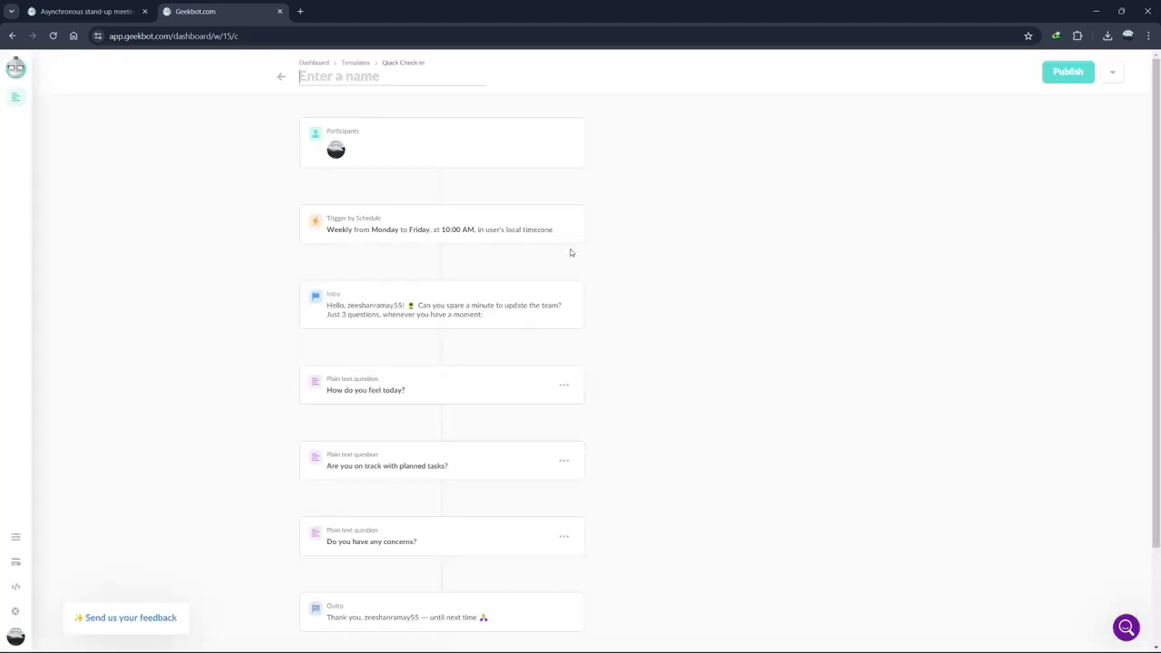
Insert a blank question after the first, enabling the question prompt and its own day schedule
scroll(570, 253, down, 2)
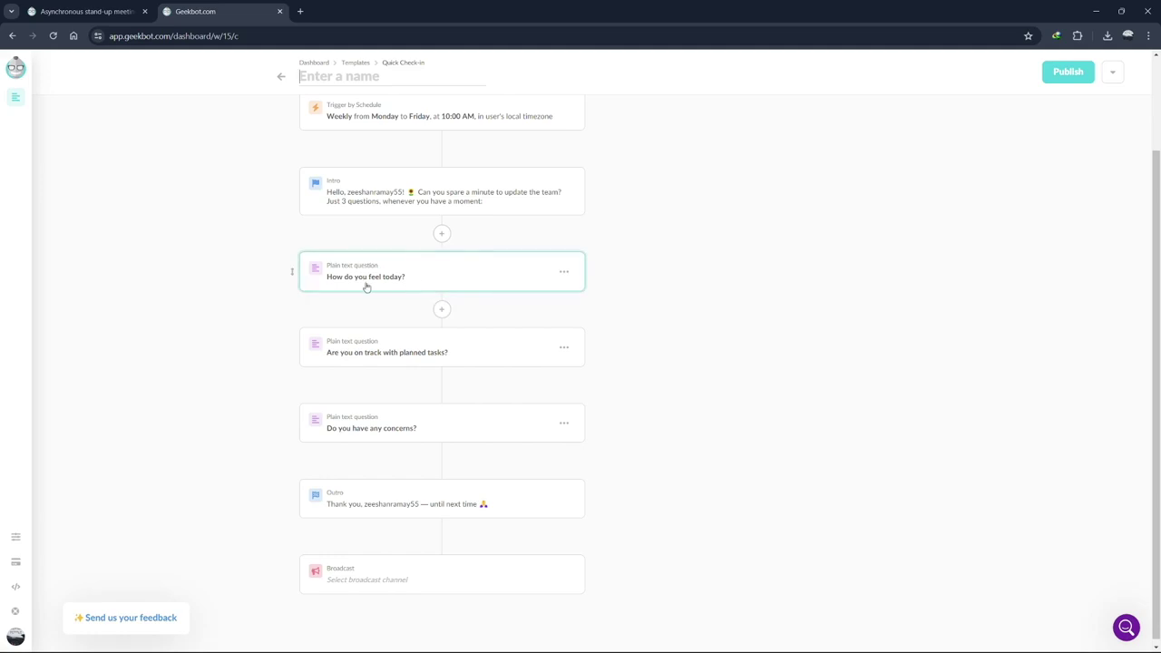
click(442, 310)
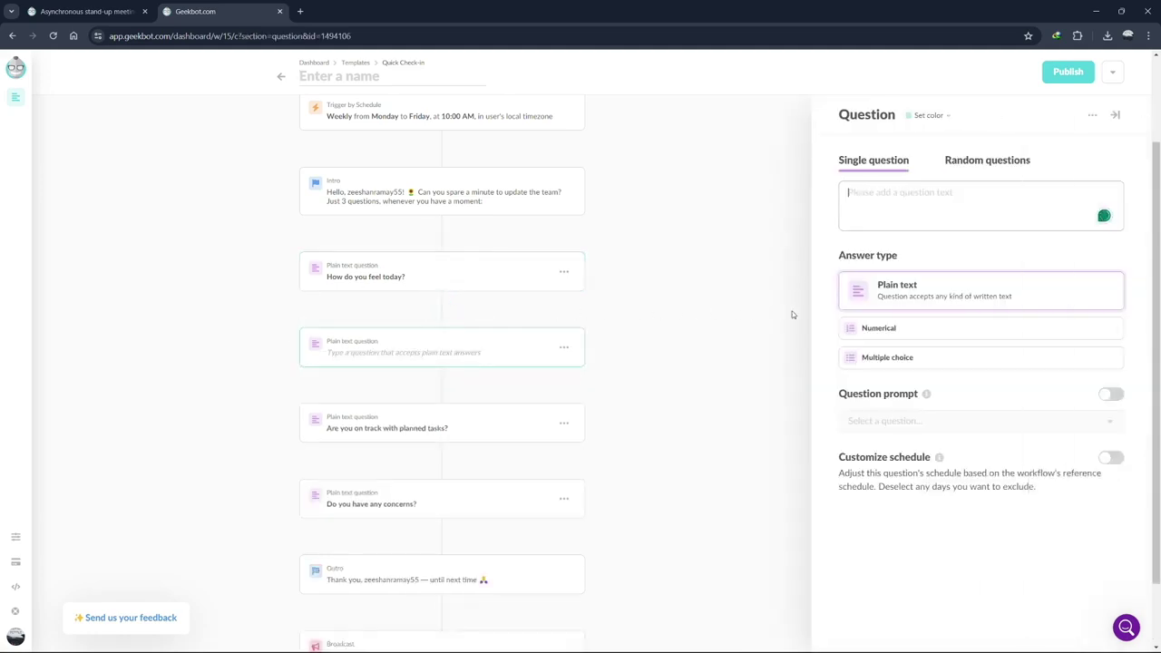
click(1116, 394)
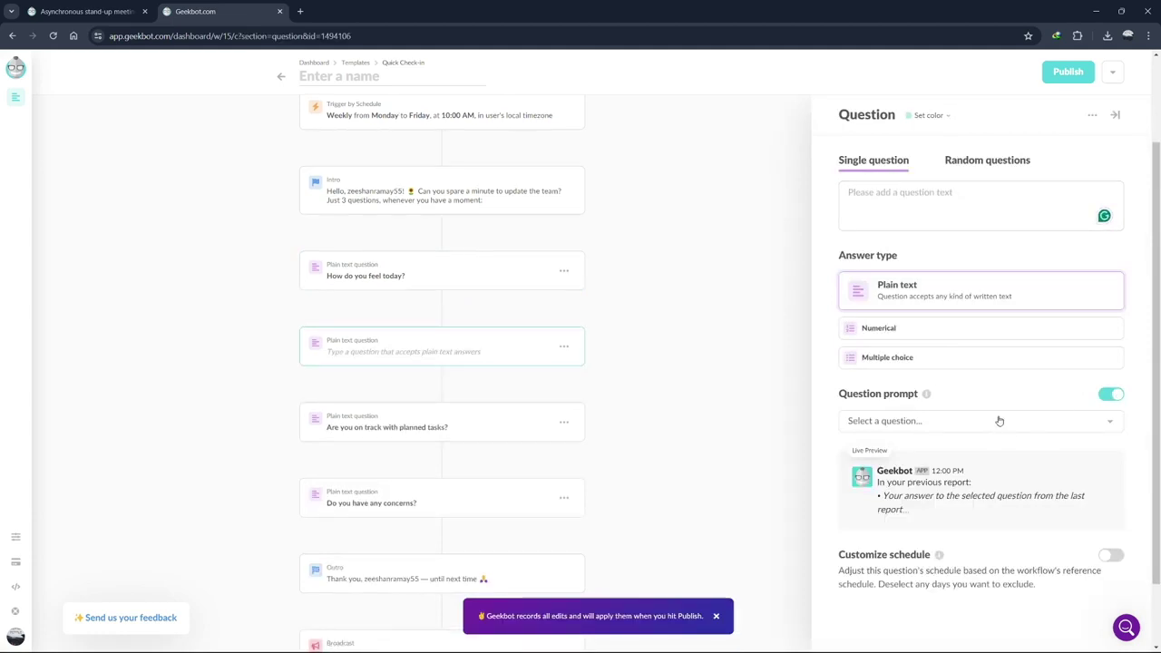
scroll(995, 422, down, 1)
click(1112, 556)
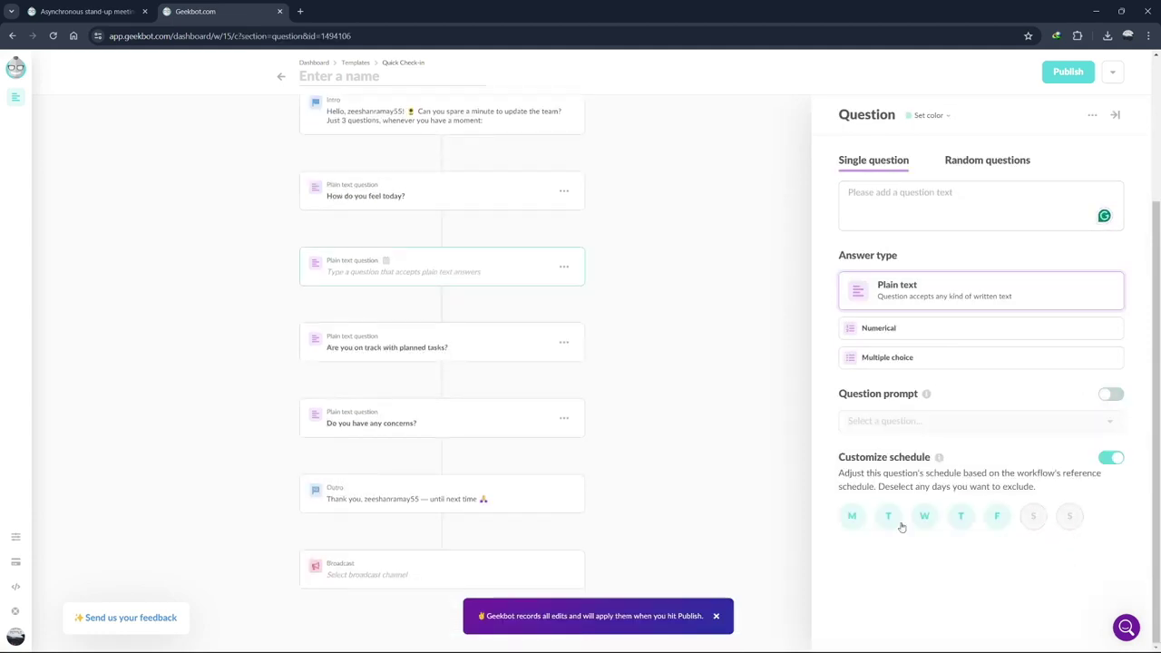
click(1117, 119)
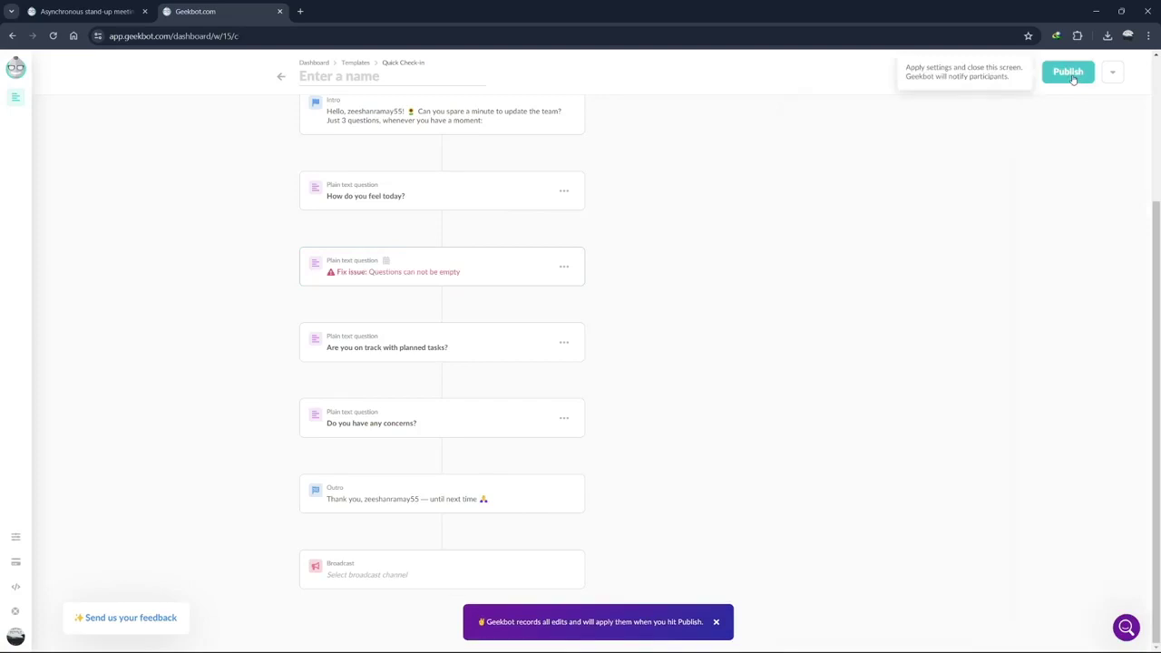
Leave the Quick Check-in editor without saving and go to the Administration page
click(22, 545)
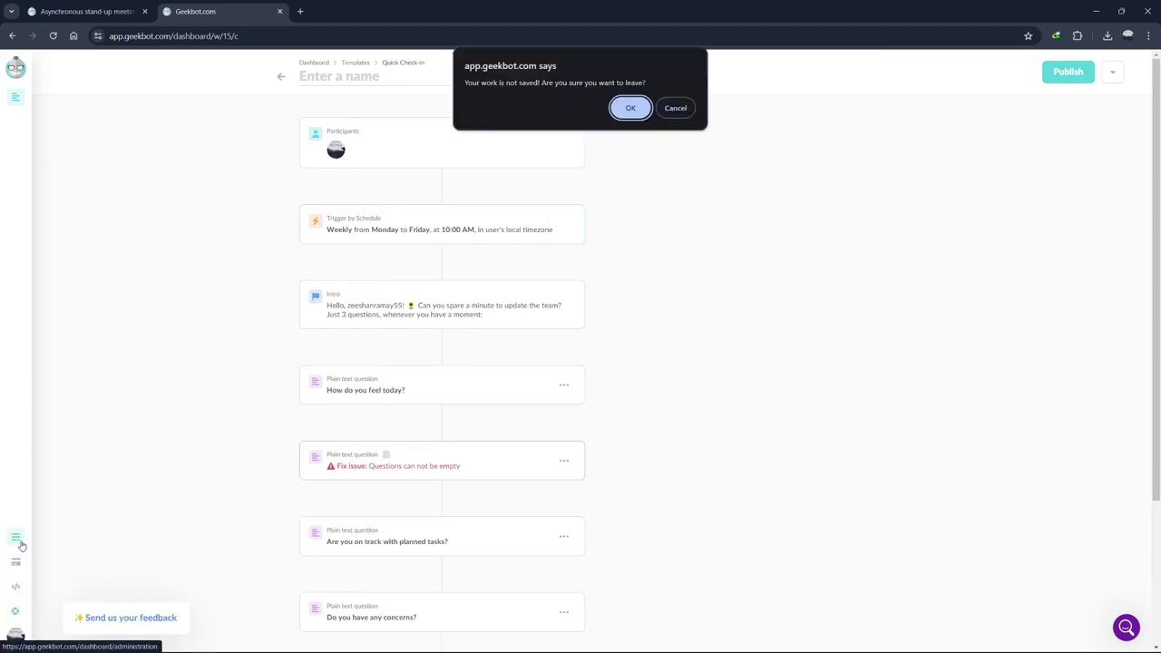
click(639, 114)
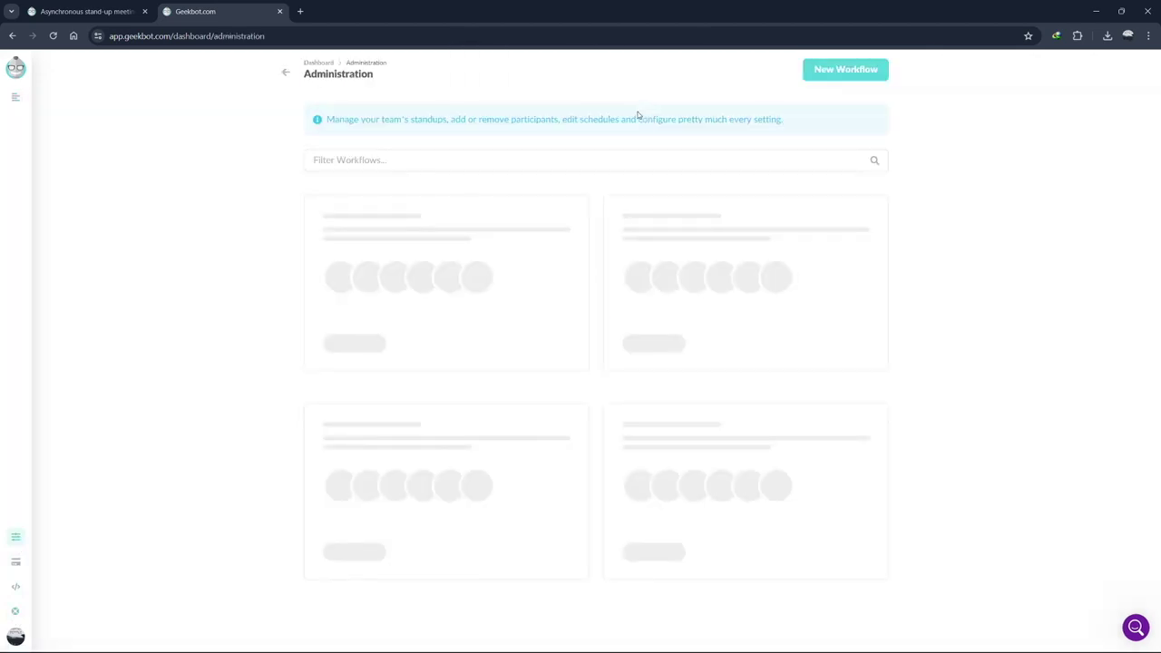
drag(327, 119, 781, 119)
click(920, 168)
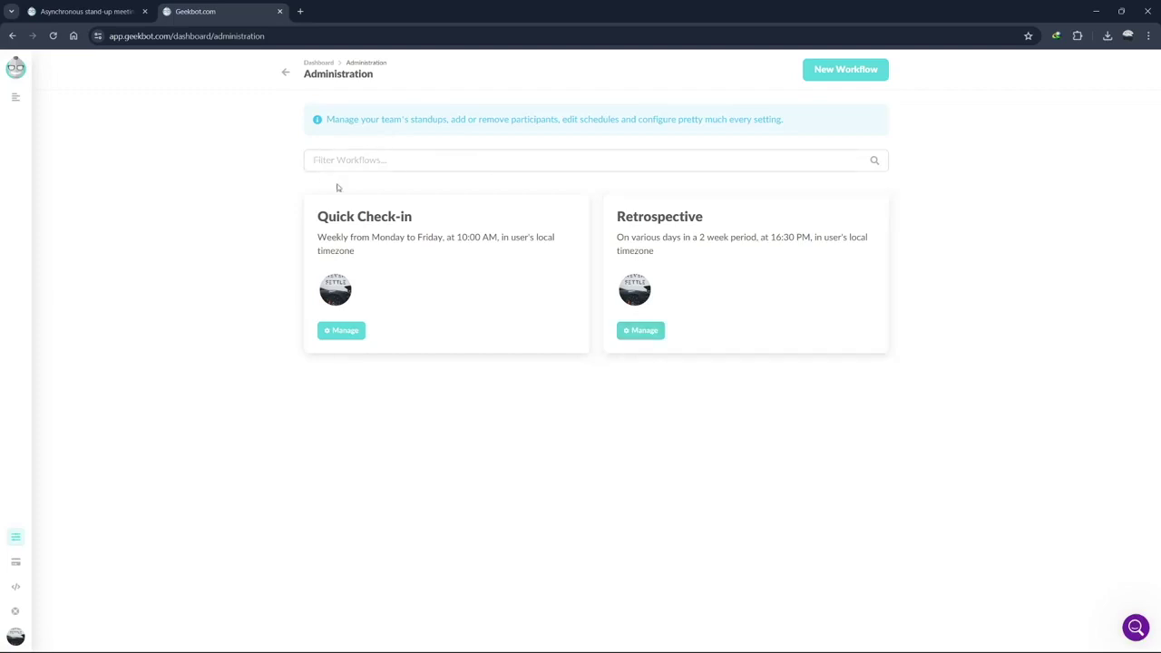
Filter the workflow list by 'Qui', then clear the filter
click(388, 157)
text(Quick)
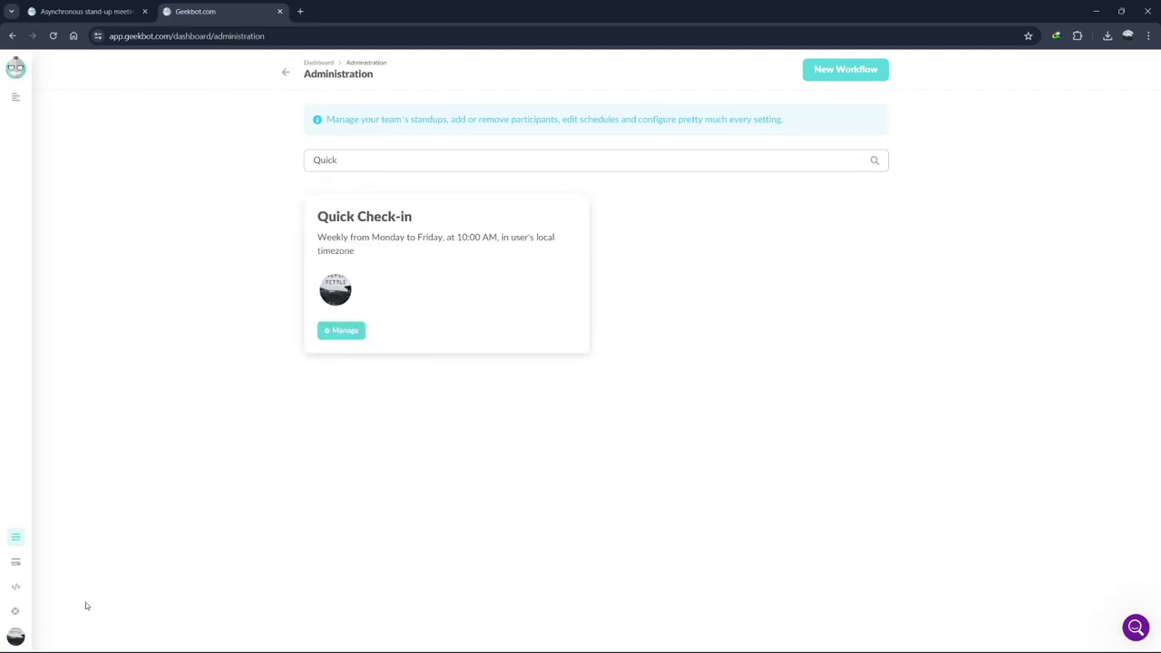
key(ctrl+a)
key(BackSpace)
click(16, 637)
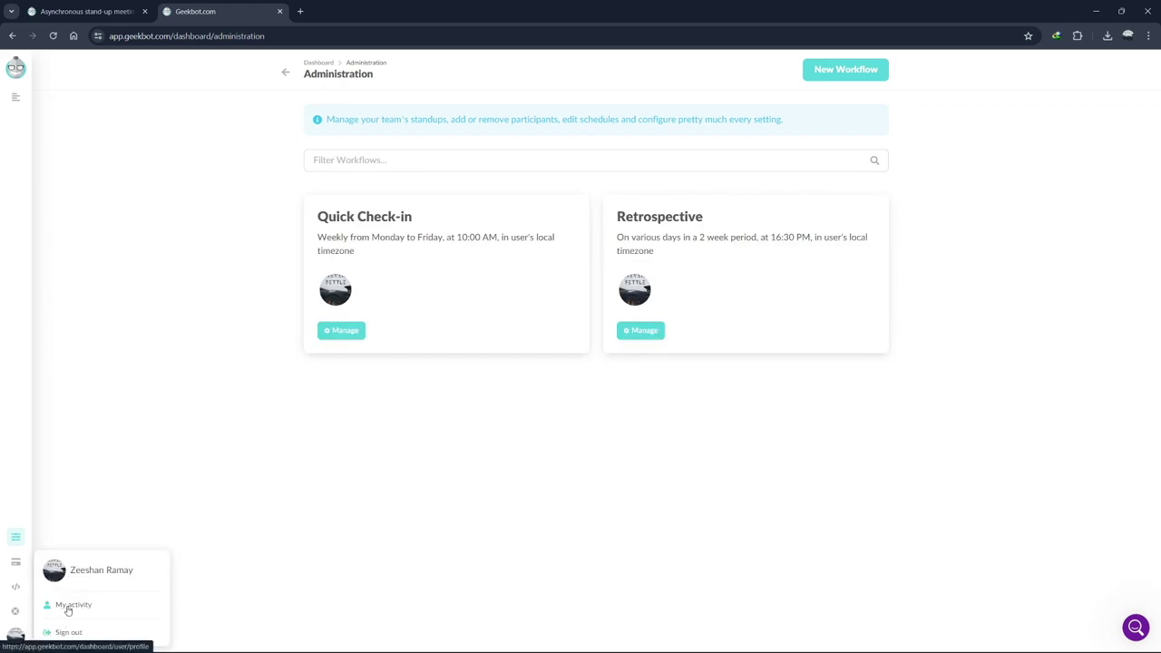
Export all your Geekbot data from My activity, then go to My workflows
click(80, 608)
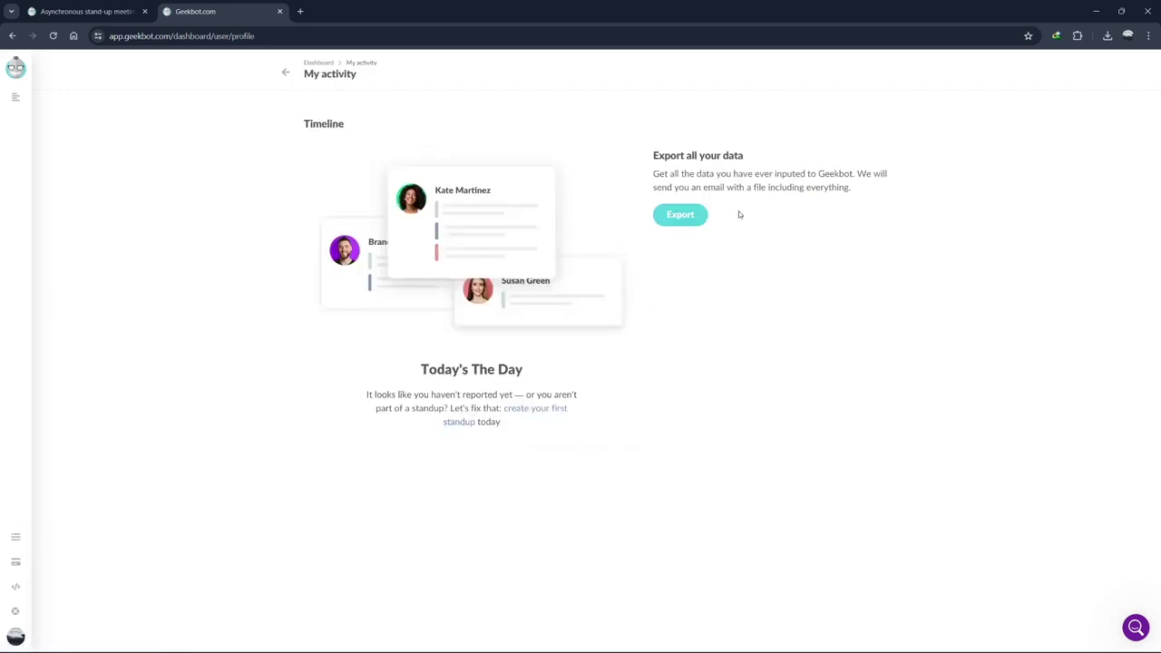
click(681, 216)
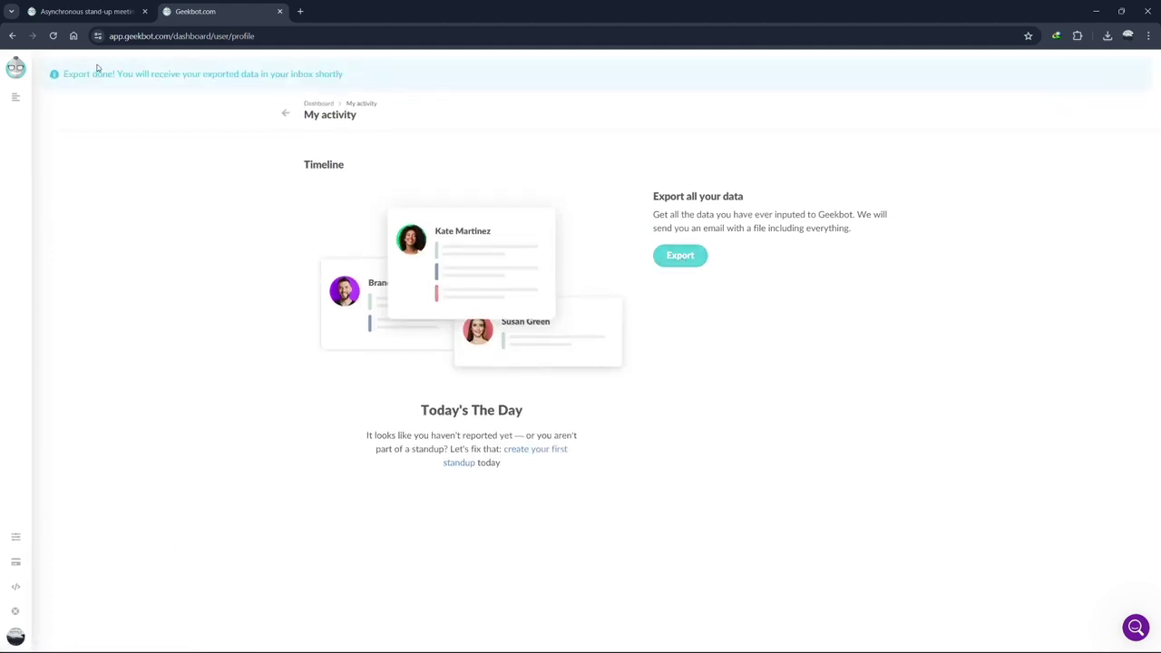
drag(66, 74, 341, 74)
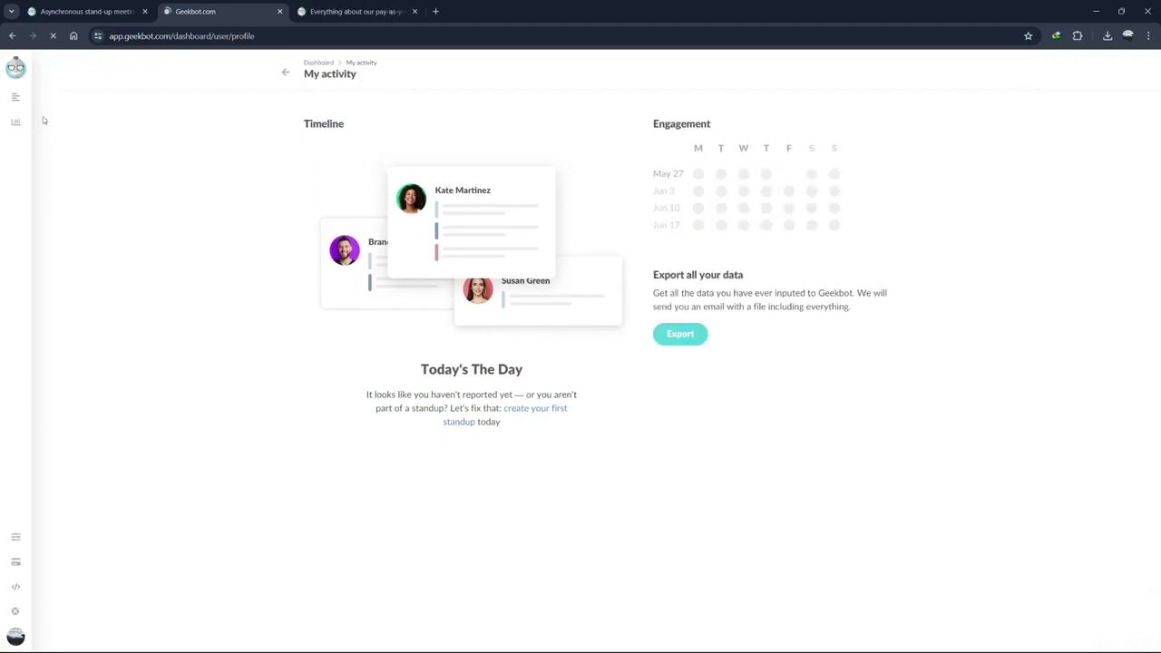
click(136, 131)
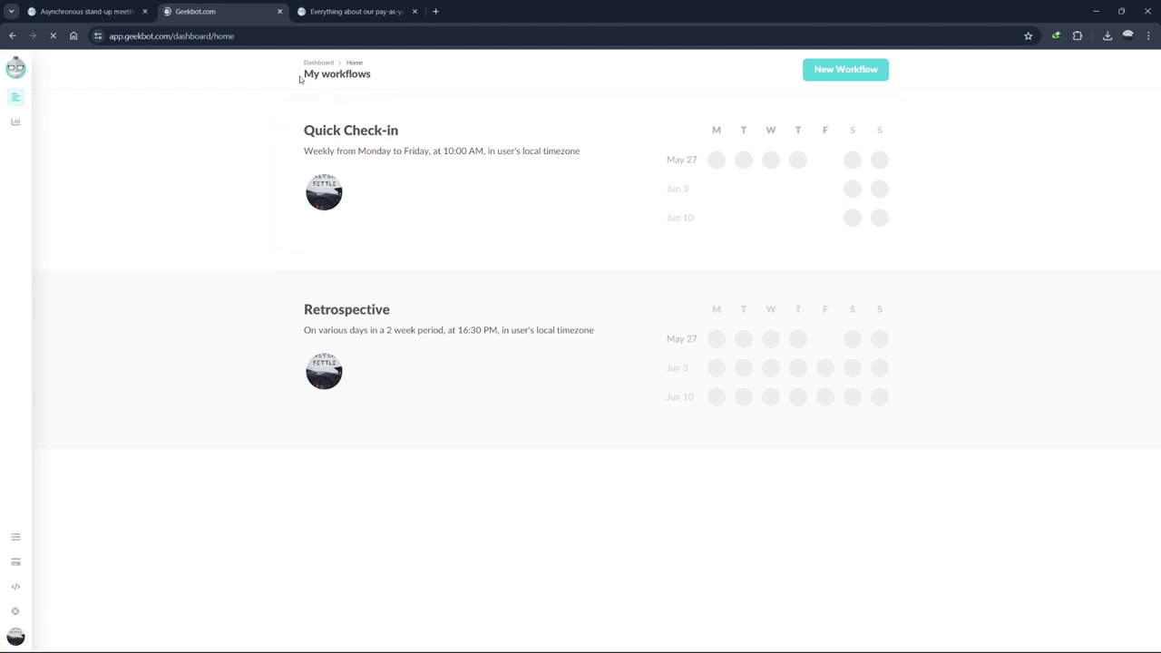
Open the Quick Check-in personal preferences and review the Schedule, Reminders and Email Summaries sections
click(395, 134)
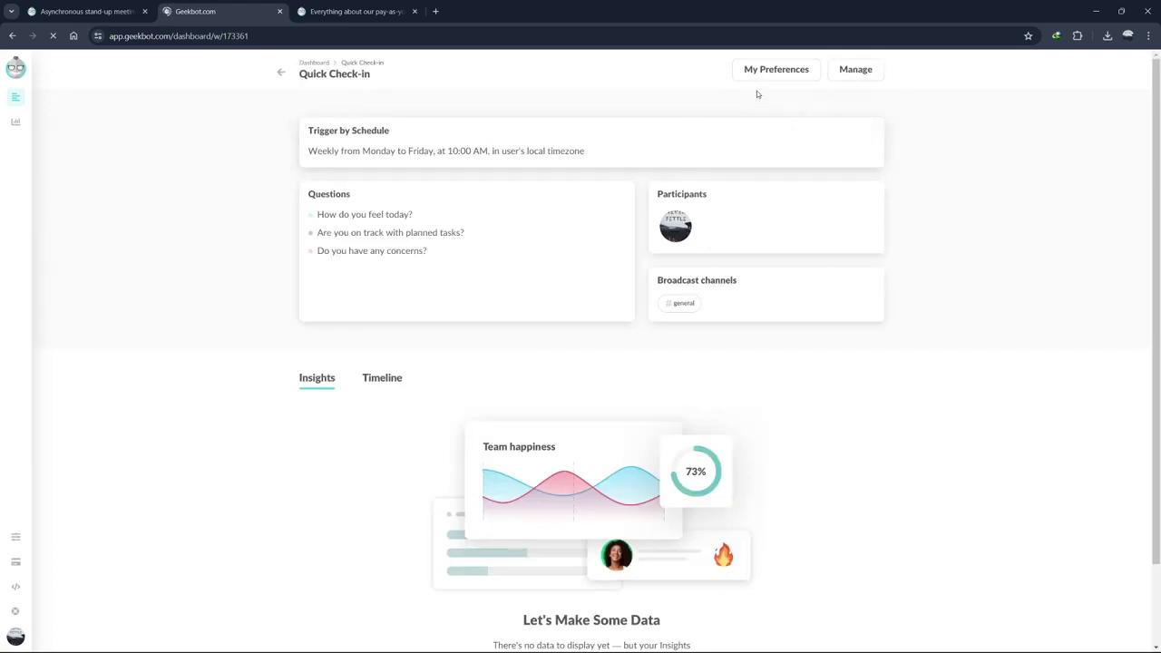
click(765, 70)
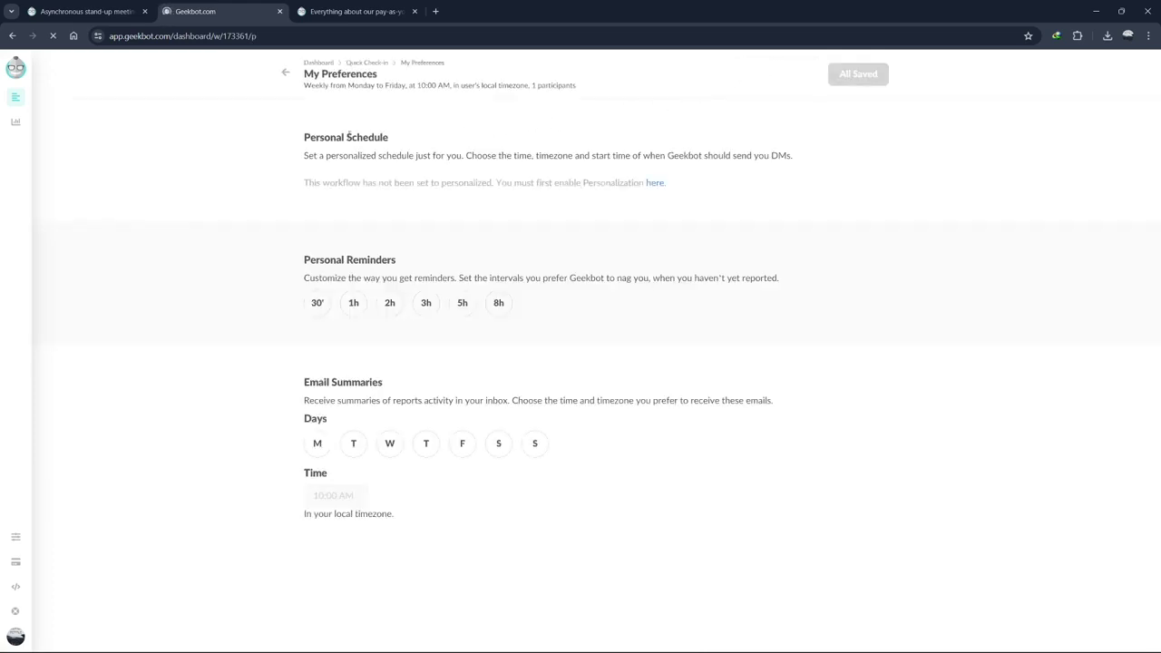
drag(303, 137, 402, 137)
click(423, 156)
drag(302, 260, 404, 260)
click(427, 267)
drag(303, 382, 422, 386)
click(420, 384)
Add personal reminders at 30 min, 1h, 2h, 3h, 5h and 8h
click(318, 304)
click(352, 306)
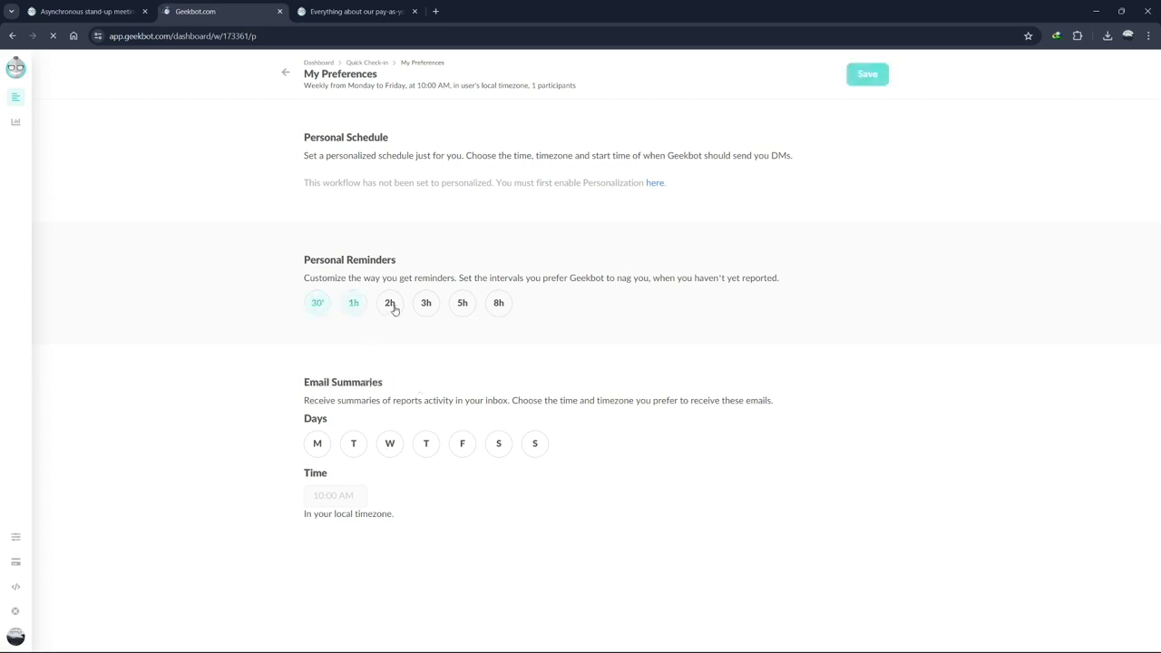
click(391, 308)
click(421, 307)
click(464, 308)
click(494, 309)
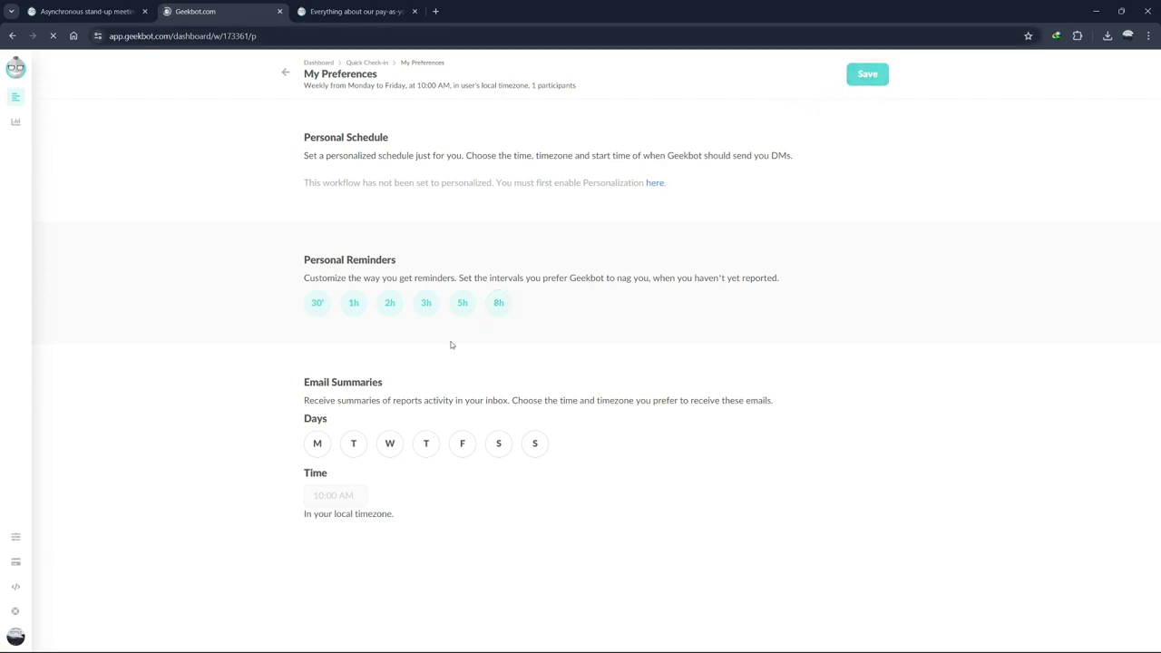
Set email summaries for Monday through Friday at 10:00 AM
mouse_move(377, 392)
mouse_down()
mouse_move(307, 392)
mouse_move(385, 374)
mouse_up()
click(318, 445)
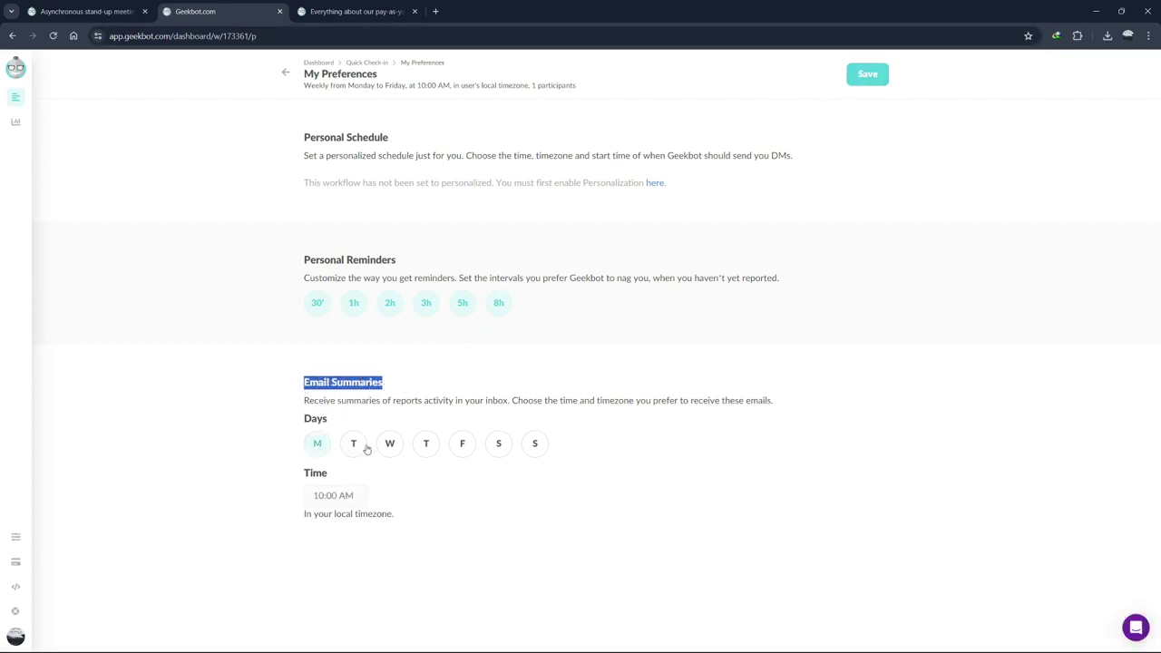
click(353, 445)
click(390, 446)
click(426, 446)
click(463, 445)
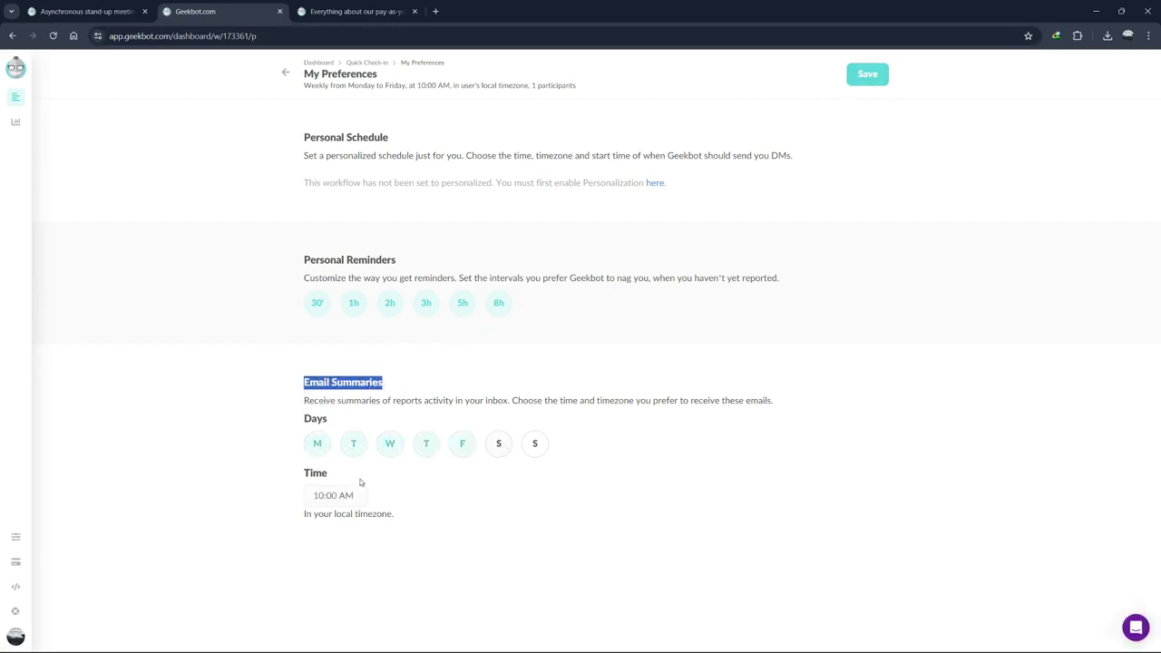
click(347, 498)
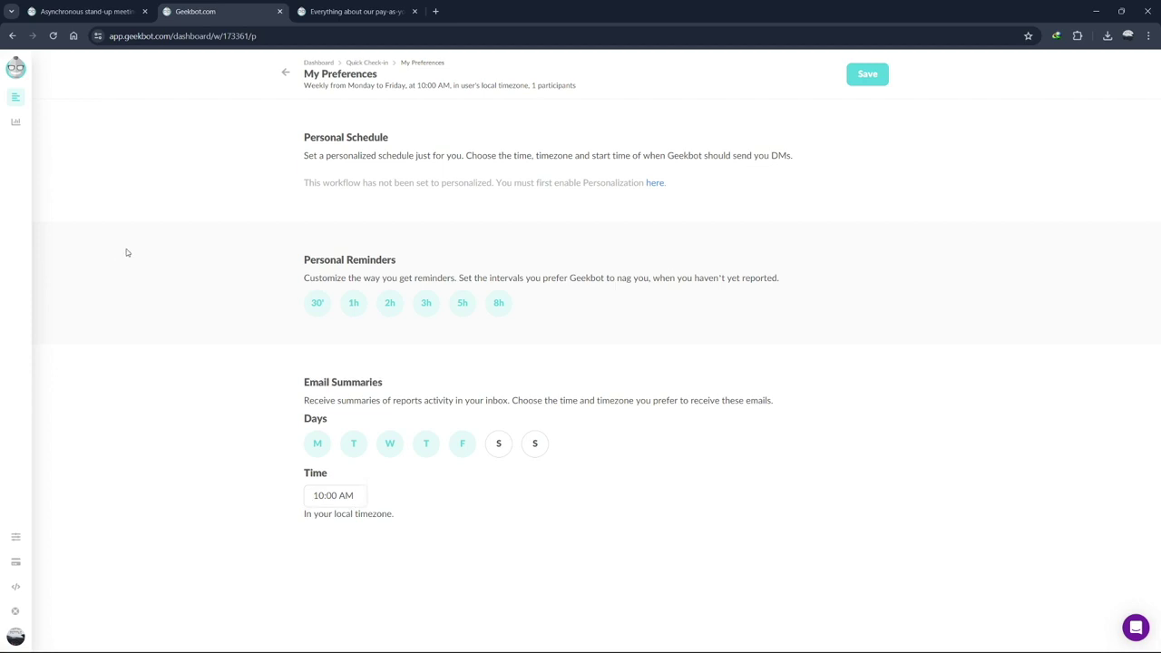
mouse_move(15, 124)
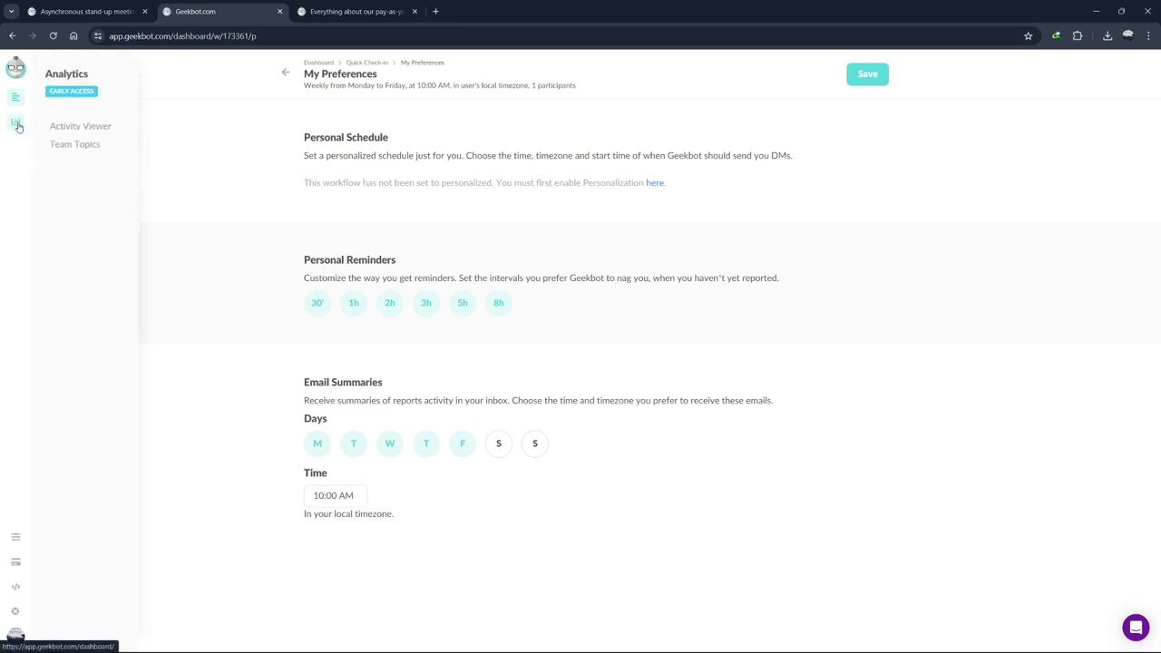
Discard the preferences to view the empty Activity Viewer, then open Team Topics analytics
click(73, 128)
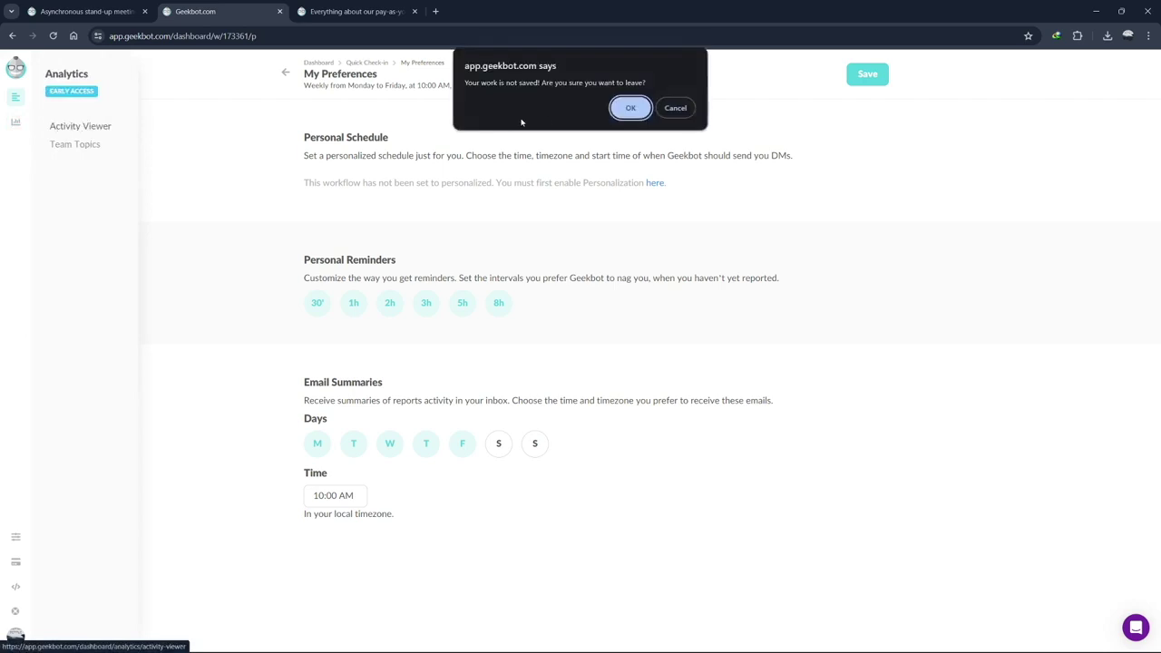
key(Return)
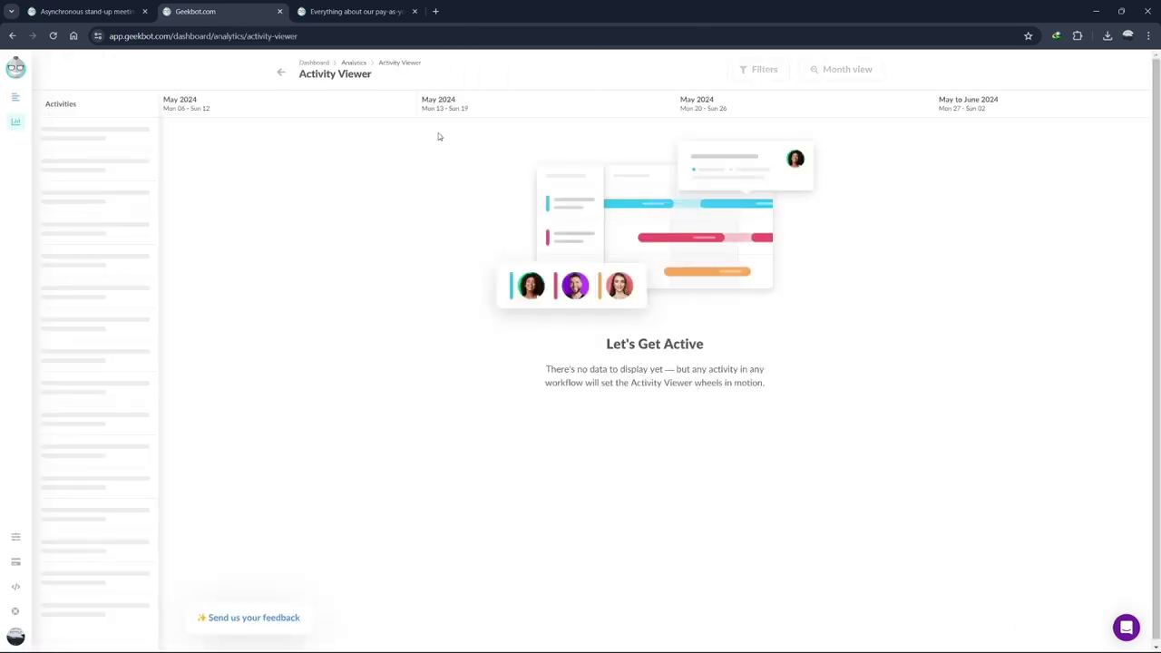
drag(547, 370, 867, 384)
click(868, 385)
mouse_move(64, 116)
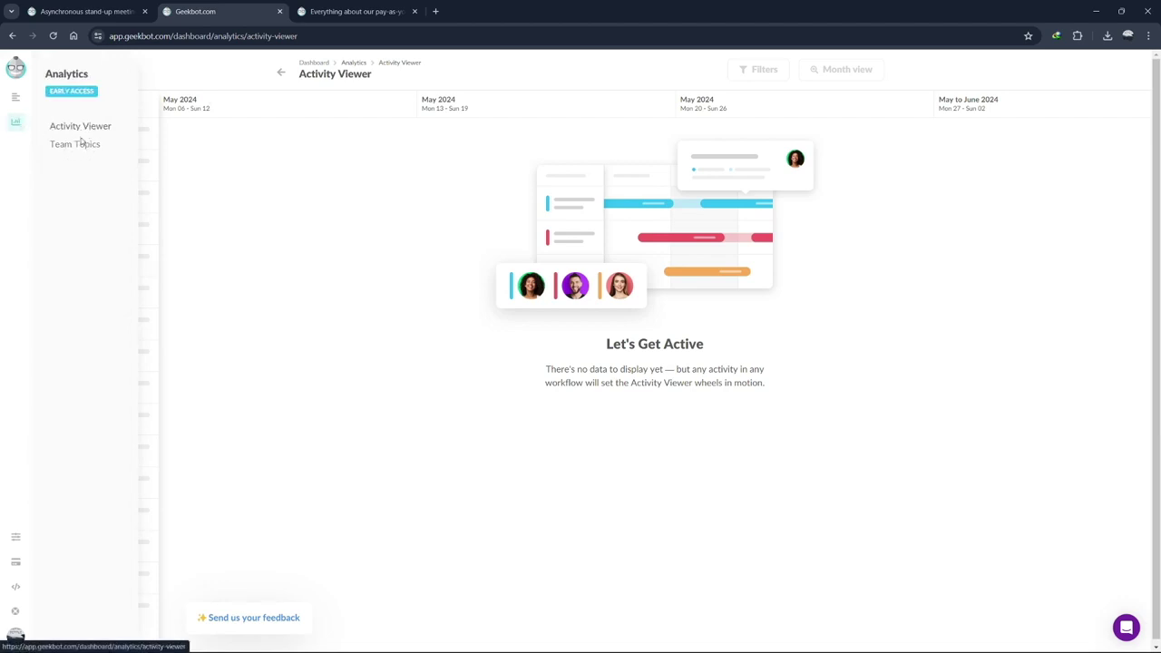
click(80, 145)
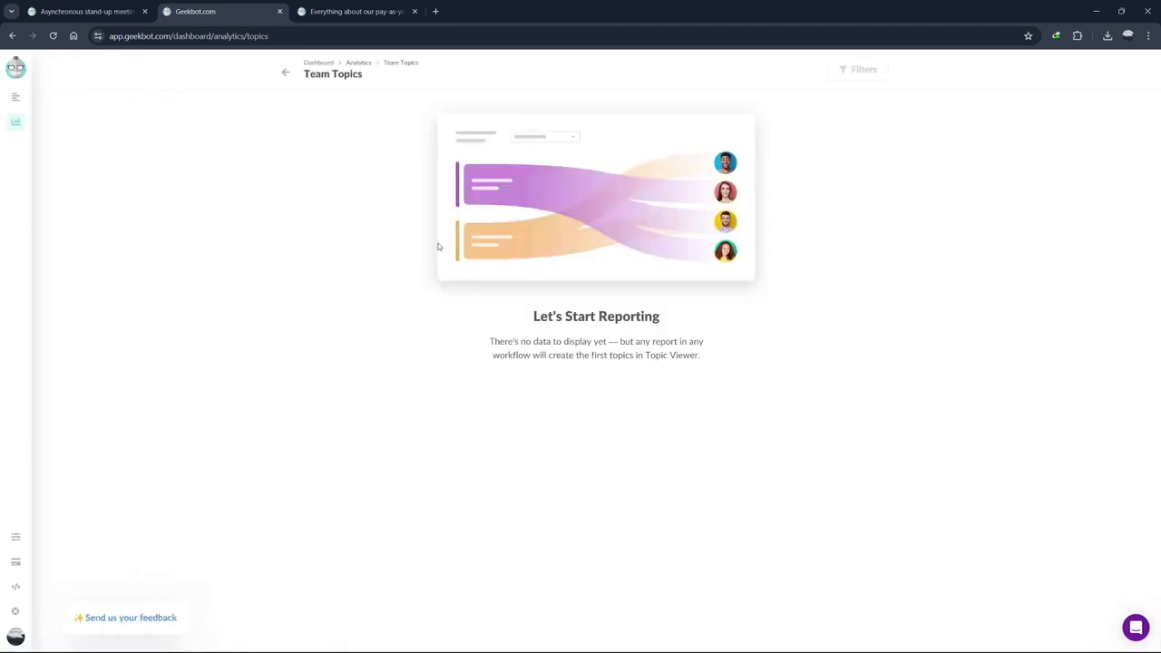
Show the pricing page with the Start-up ($0), Scale-up ($3.0 per participant/month) and Enterprise plans
click(329, 15)
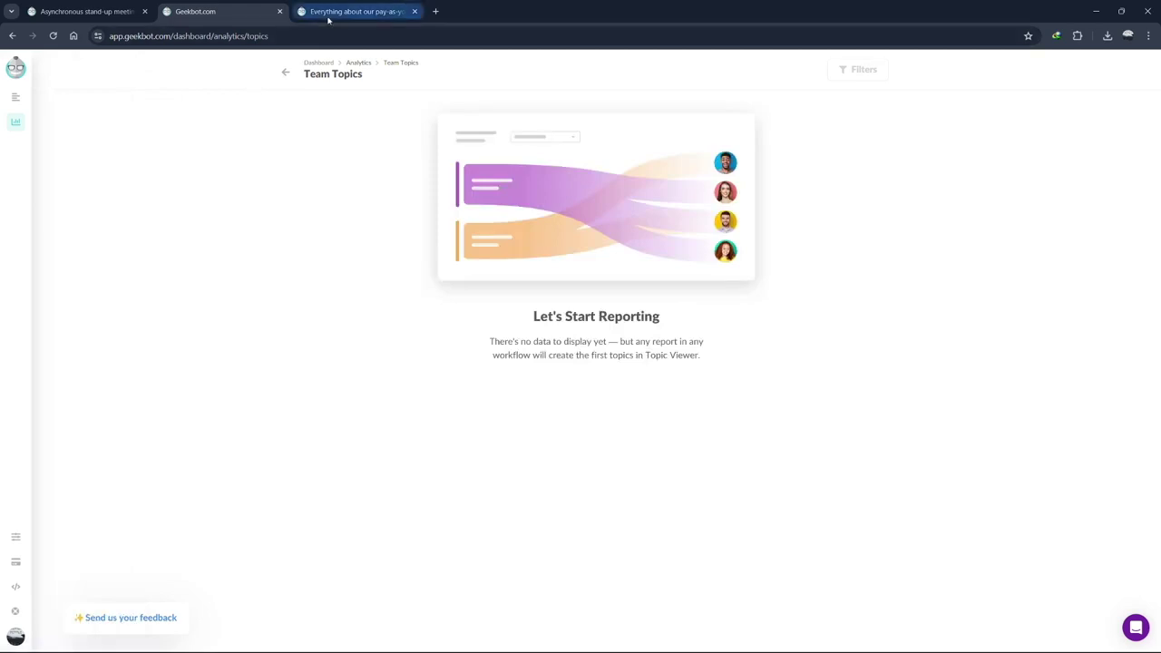
scroll(456, 216, up, 2)
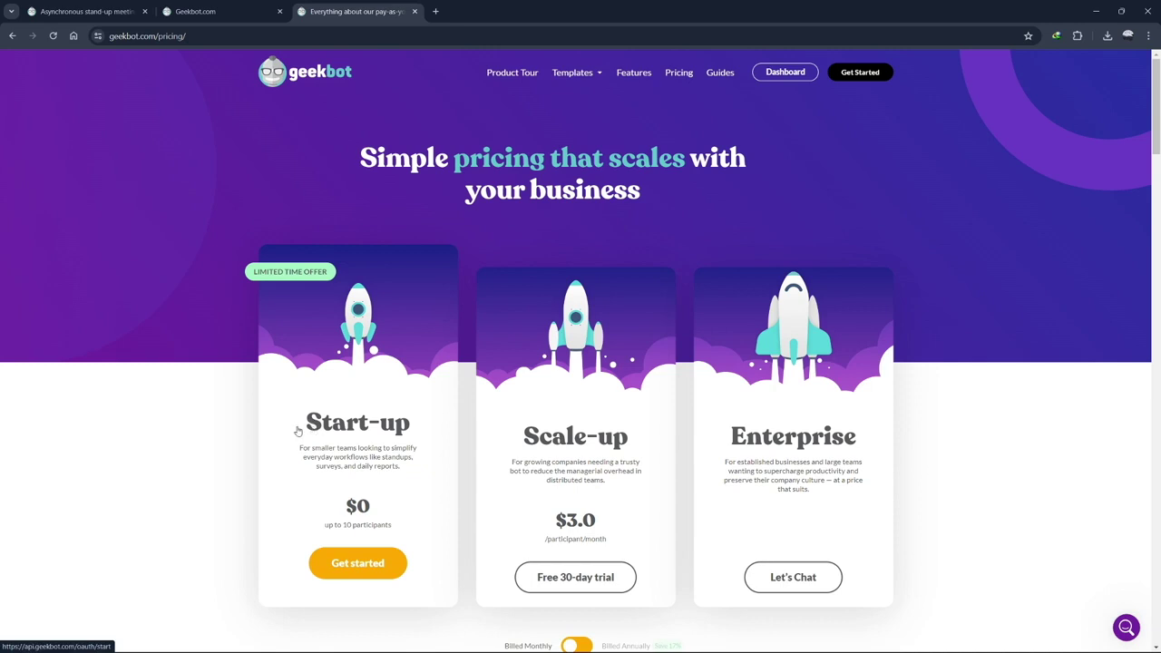
scroll(303, 435, down, 1)
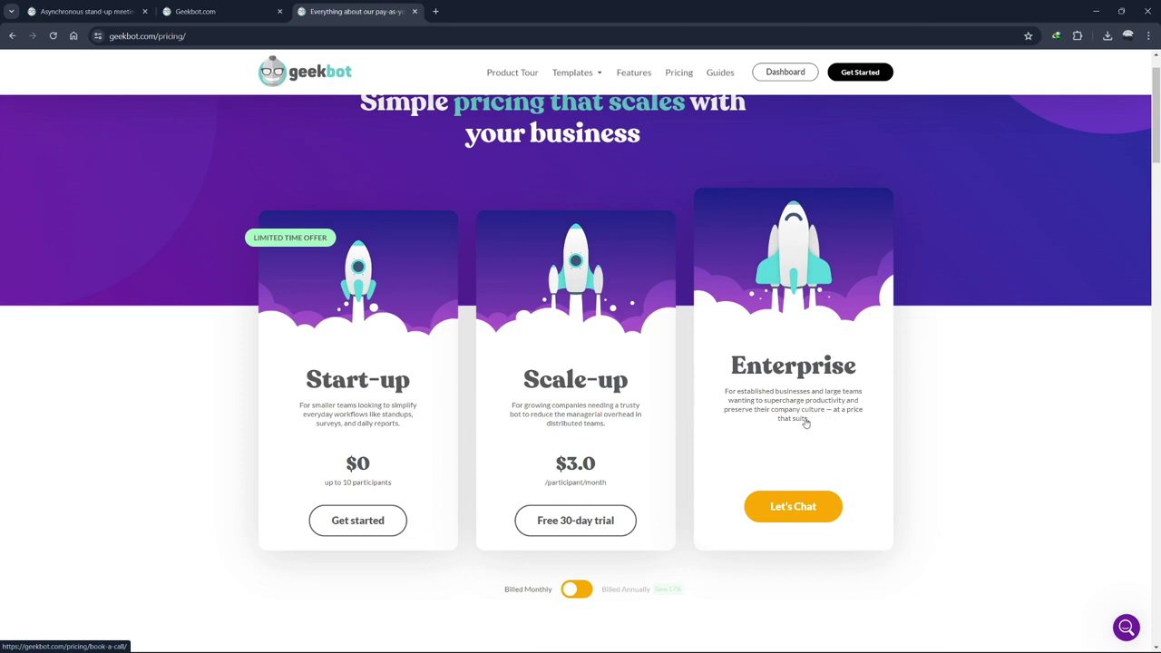
Scroll past Crystal clear billing and Security and Compliance to People-powered support, then return to the landing page
scroll(824, 399, down, 1)
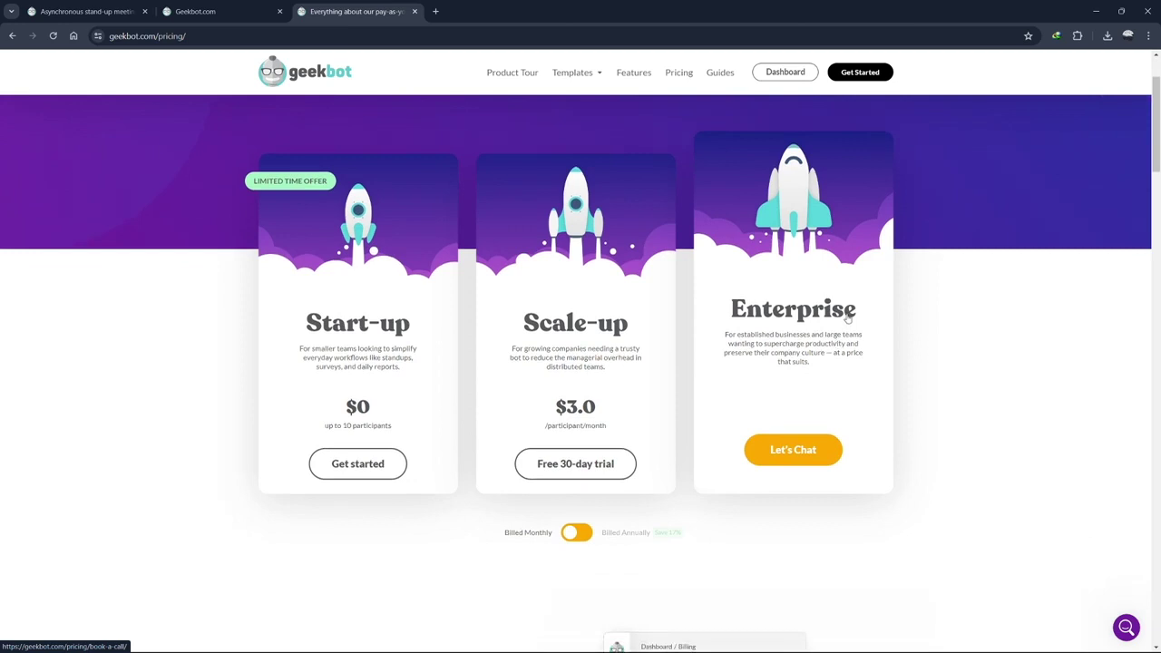
scroll(847, 317, down, 2)
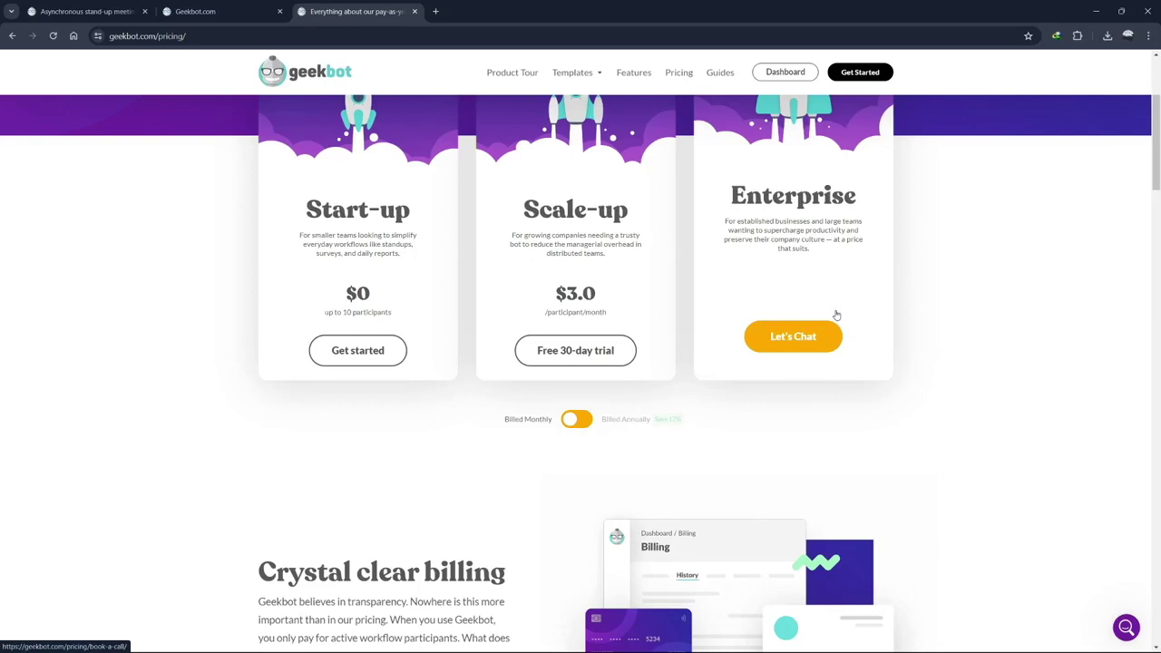
scroll(949, 200, down, 2)
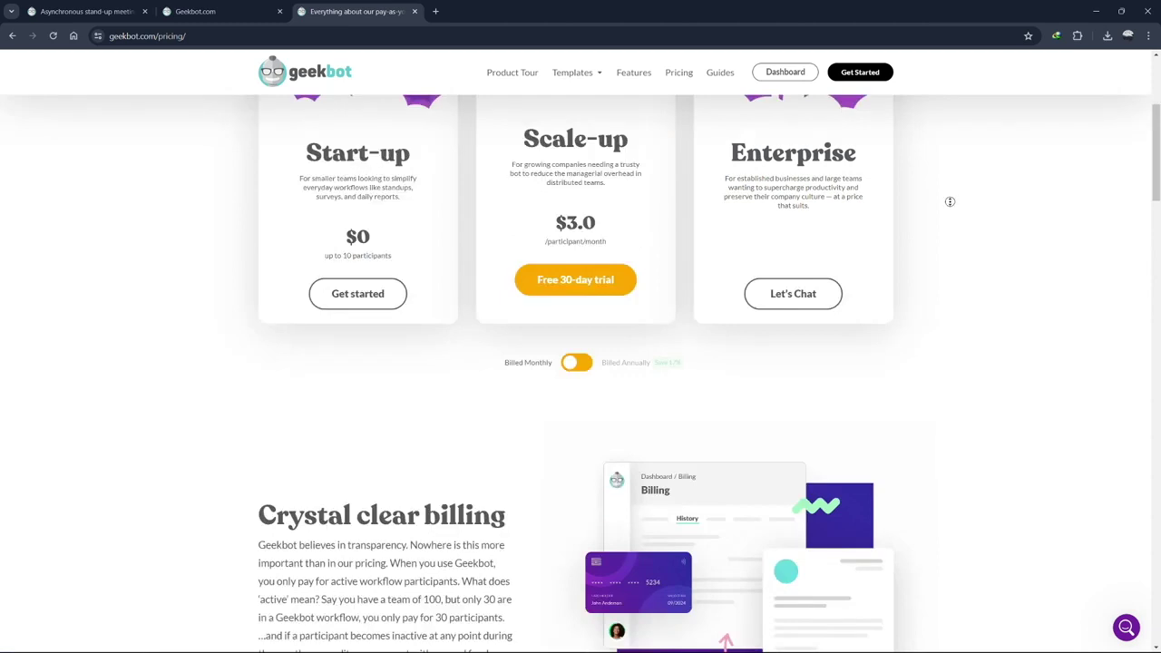
scroll(950, 224, down, 2)
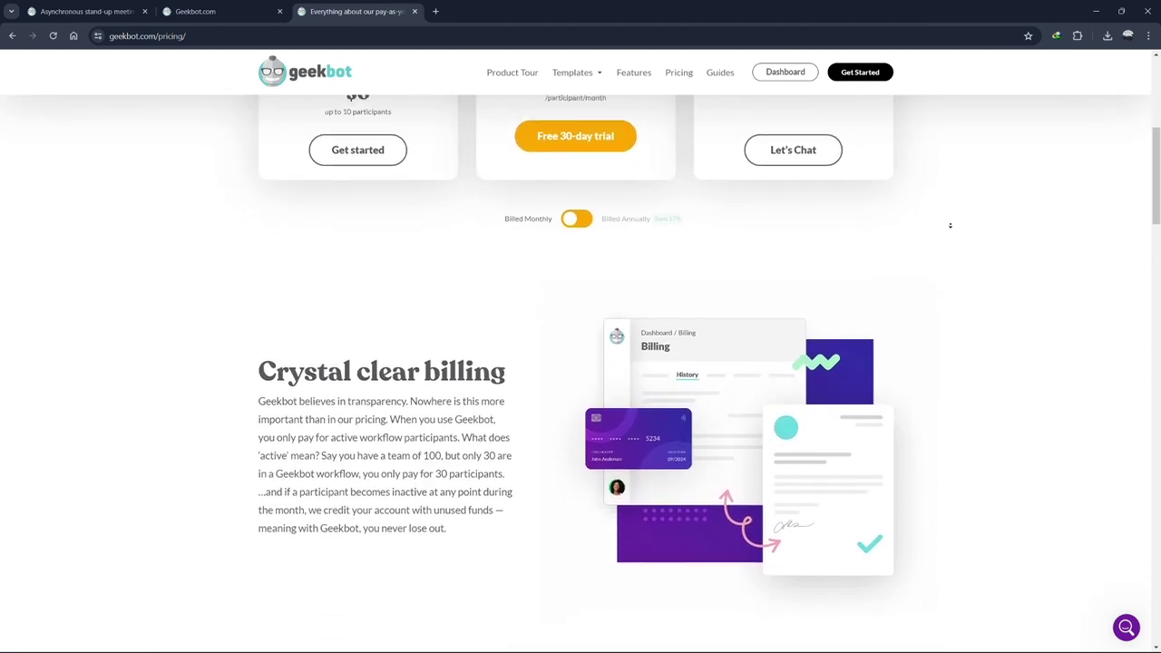
scroll(950, 222, down, 2)
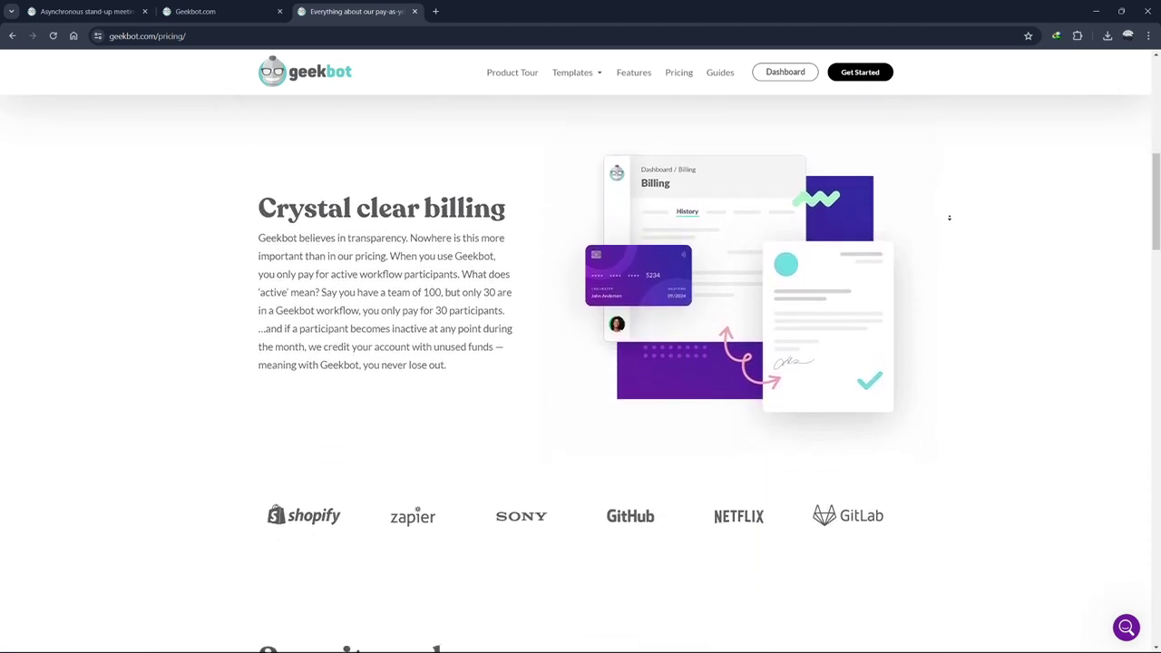
scroll(949, 218, down, 2)
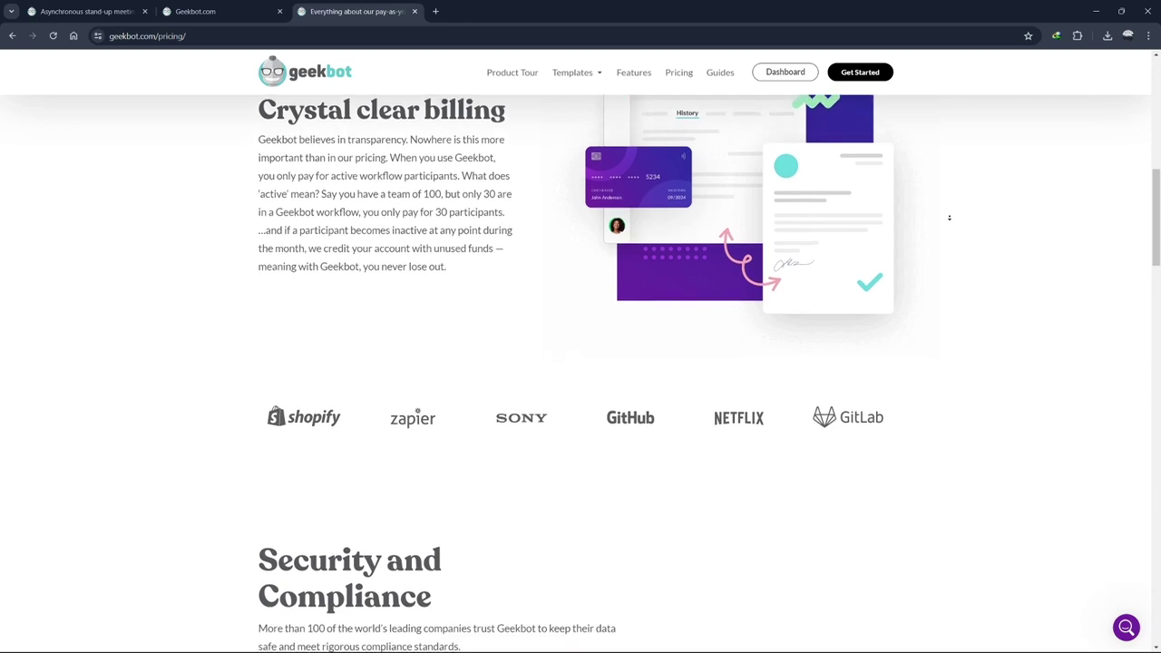
scroll(947, 219, down, 2)
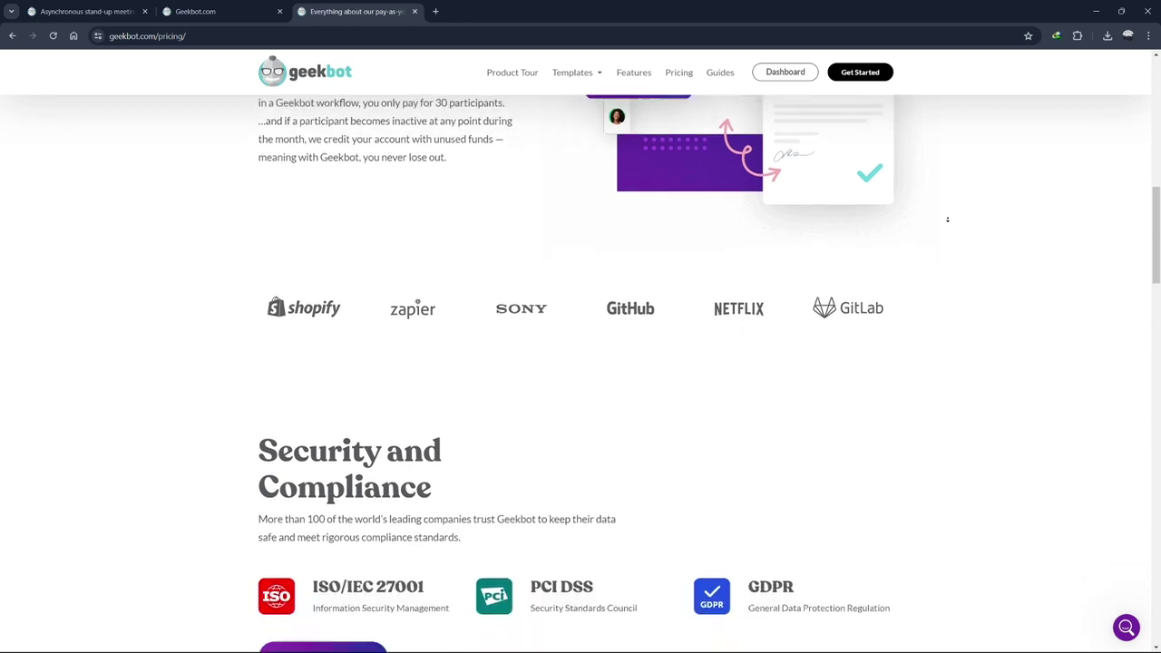
scroll(947, 219, down, 2)
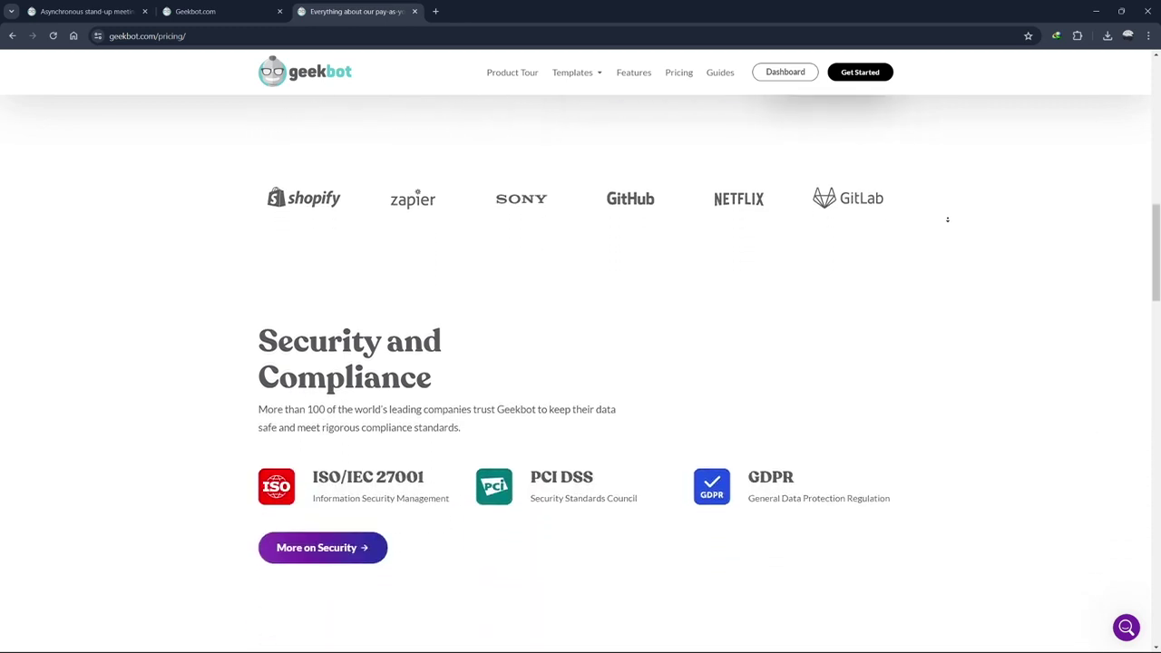
scroll(948, 219, down, 2)
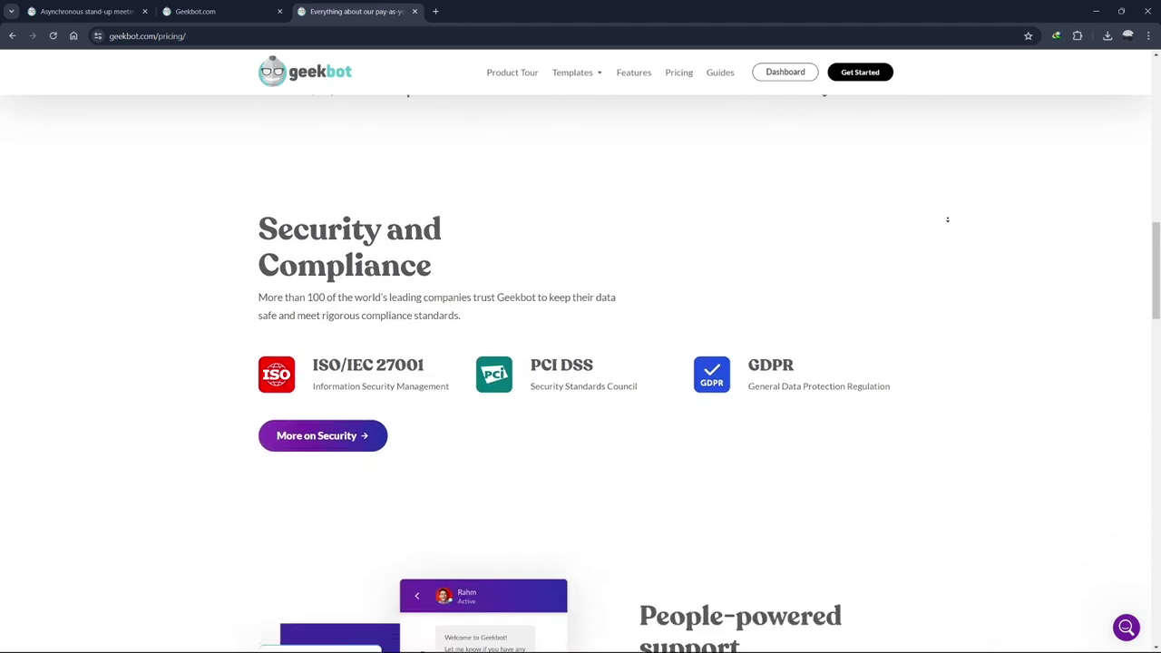
scroll(947, 219, down, 2)
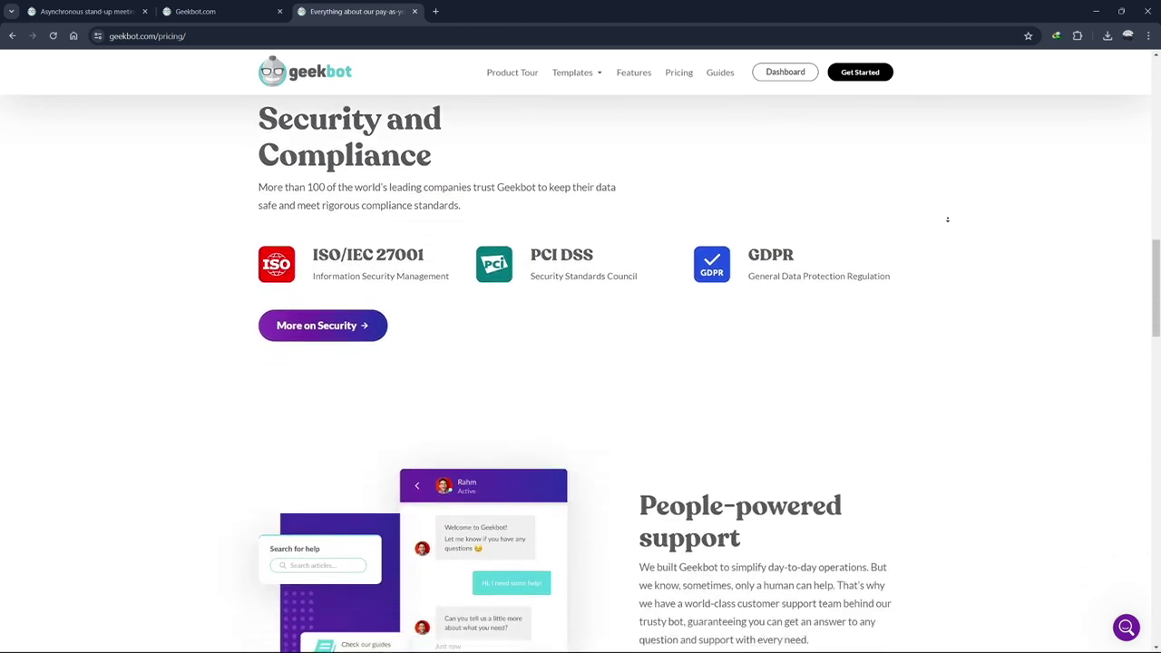
scroll(948, 218, down, 2)
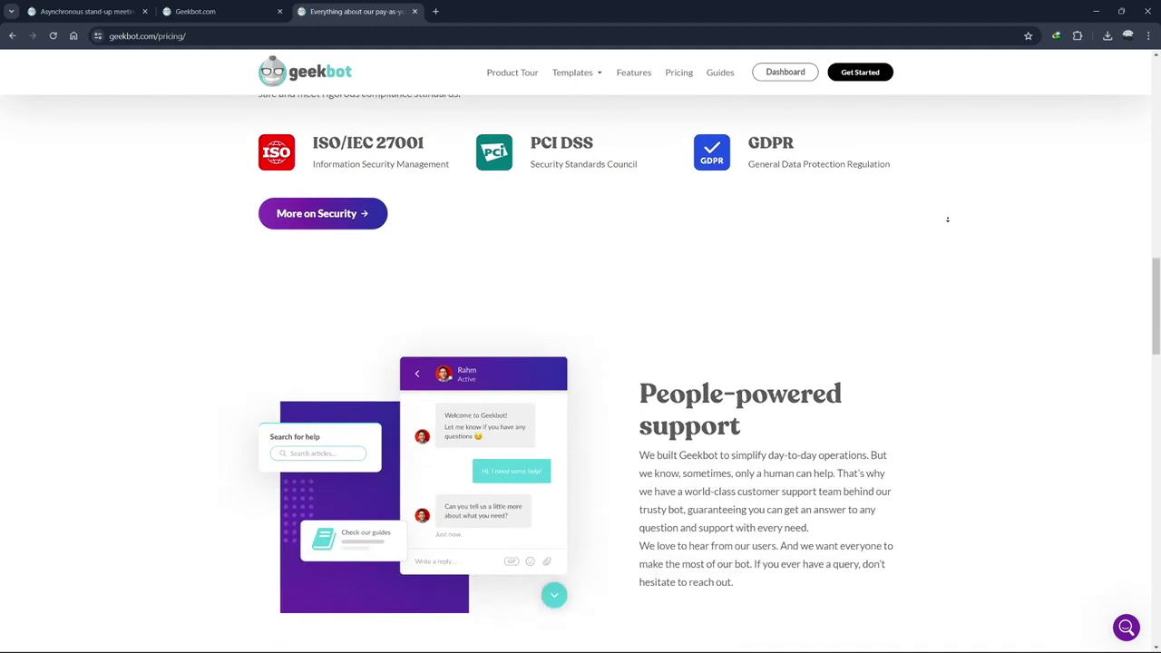
scroll(947, 219, down, 2)
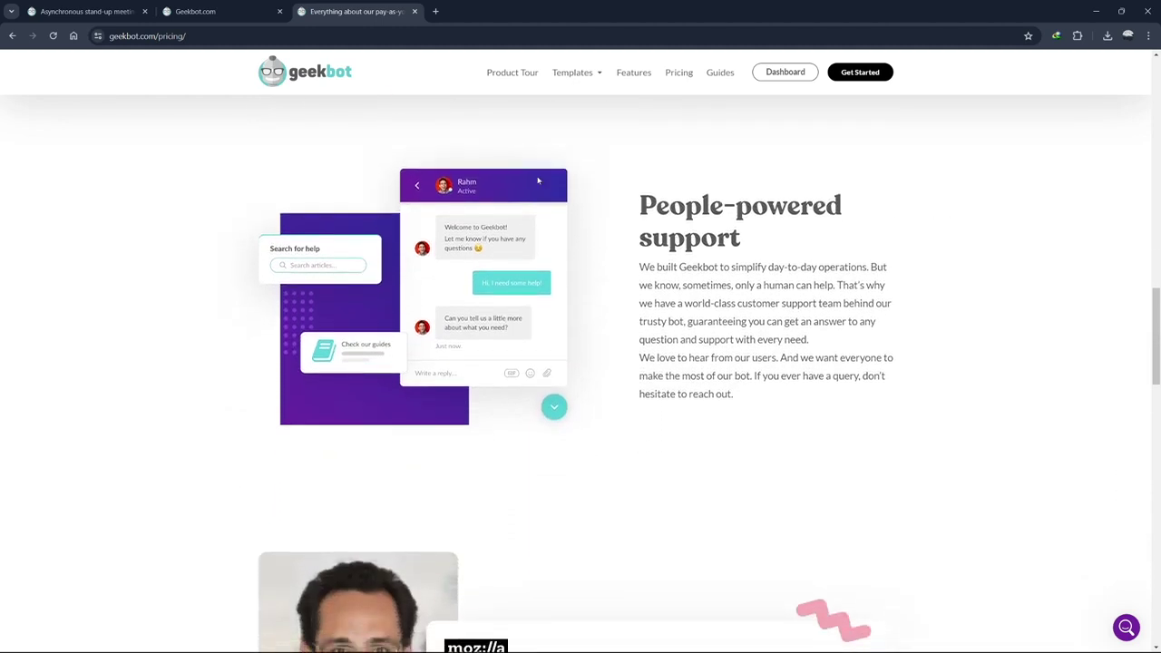
click(84, 10)
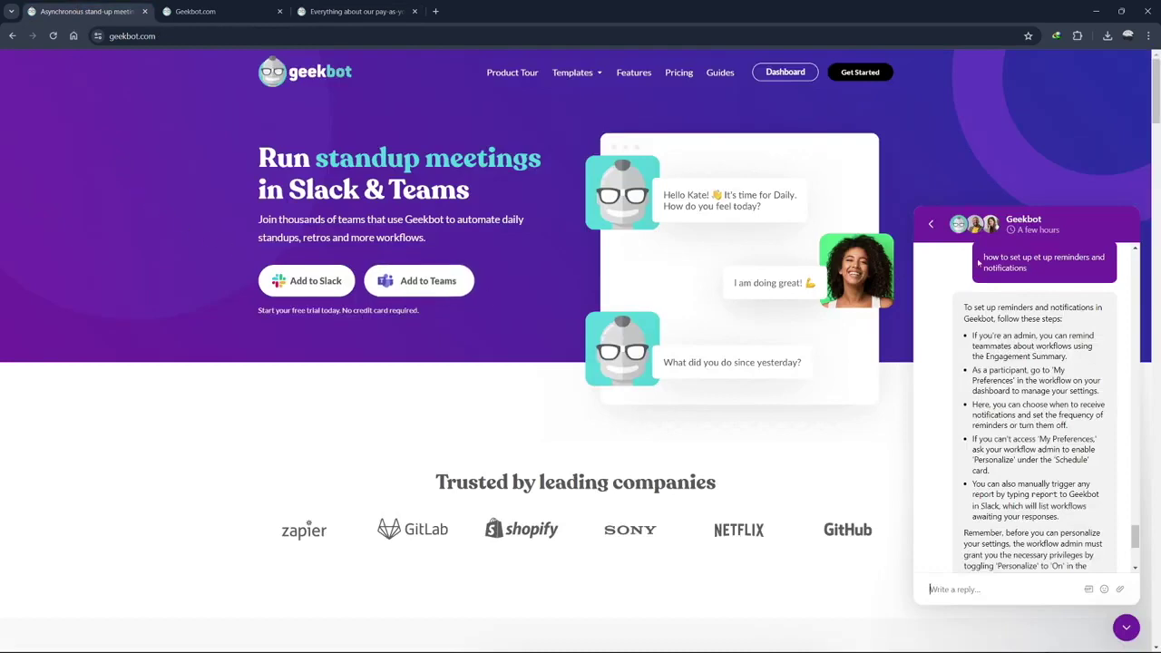
Close the support chat and scroll down to the 'Enjoy fewer meetings' section
click(1124, 626)
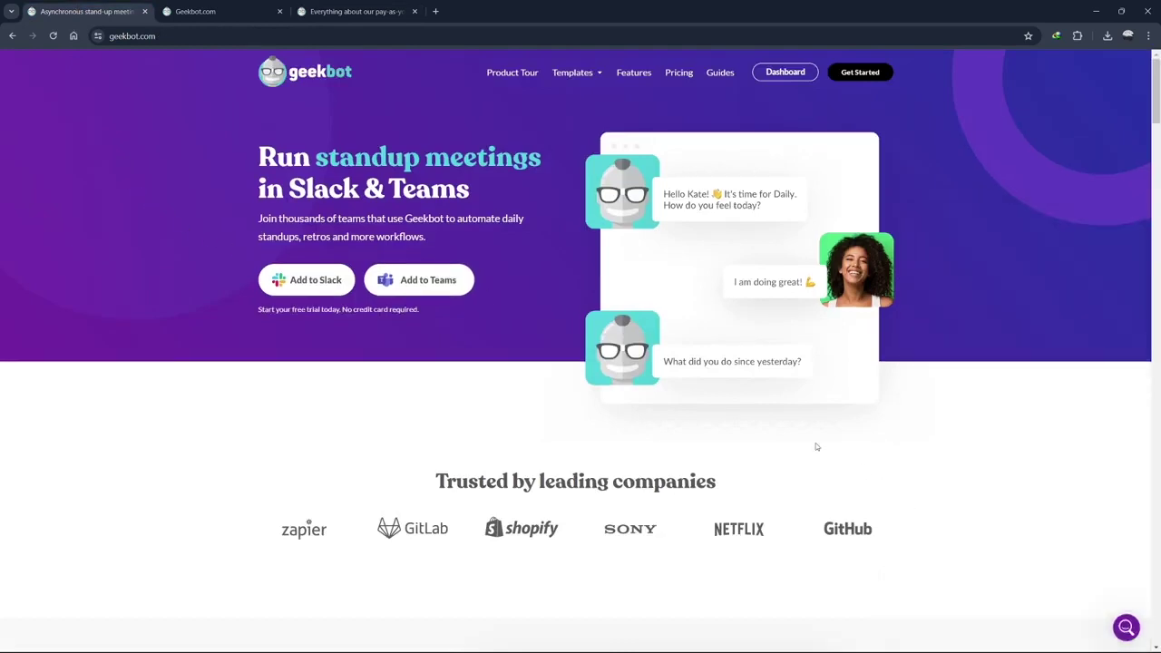
scroll(816, 444, down, 3)
scroll(816, 444, down, 2)
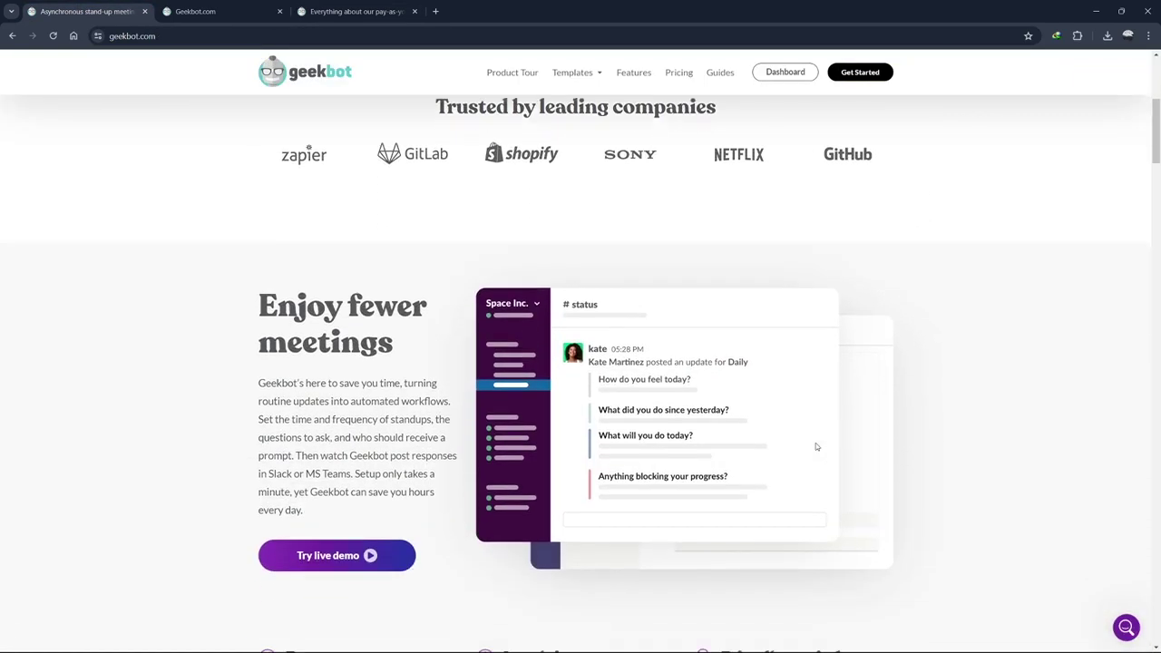